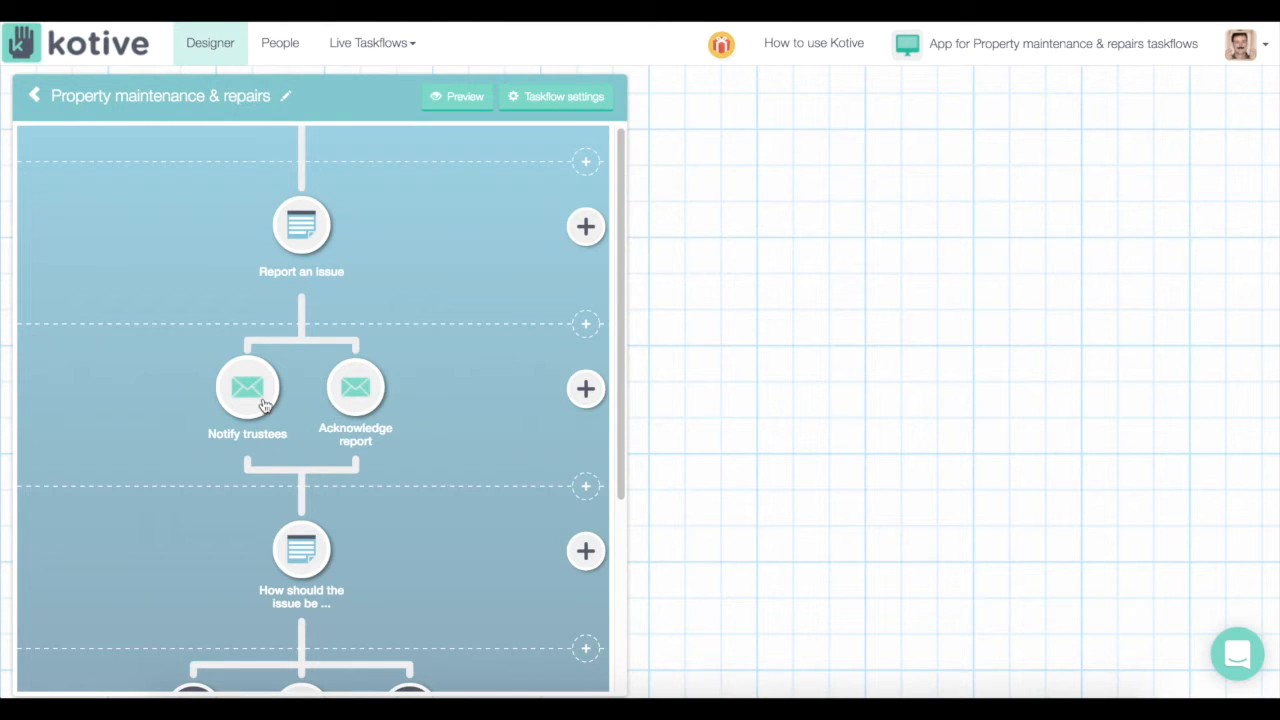
Open the Get handyman node to view its sub-flow and its 'Get handyman to repair' condition
{"action": "scroll", "coordinate": [282, 416], "scroll_direction": "down", "scroll_amount": 3}
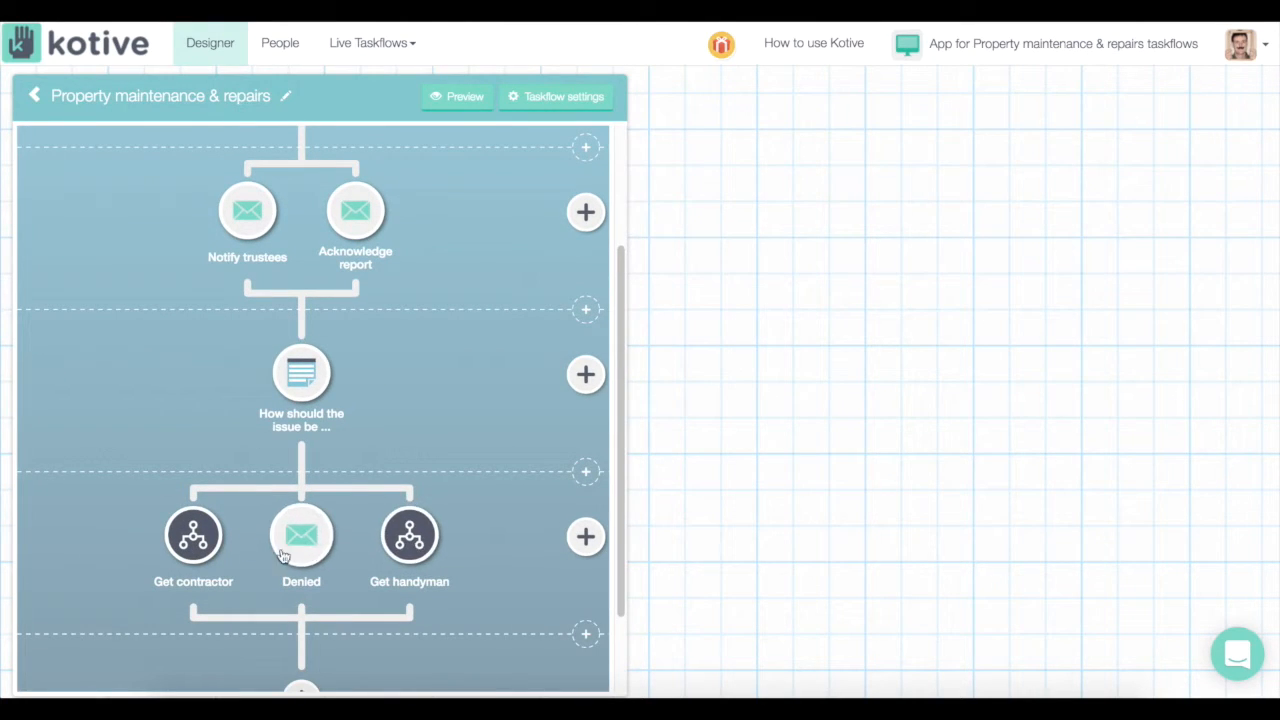
{"action": "scroll", "coordinate": [190, 541], "scroll_direction": "down", "scroll_amount": 2}
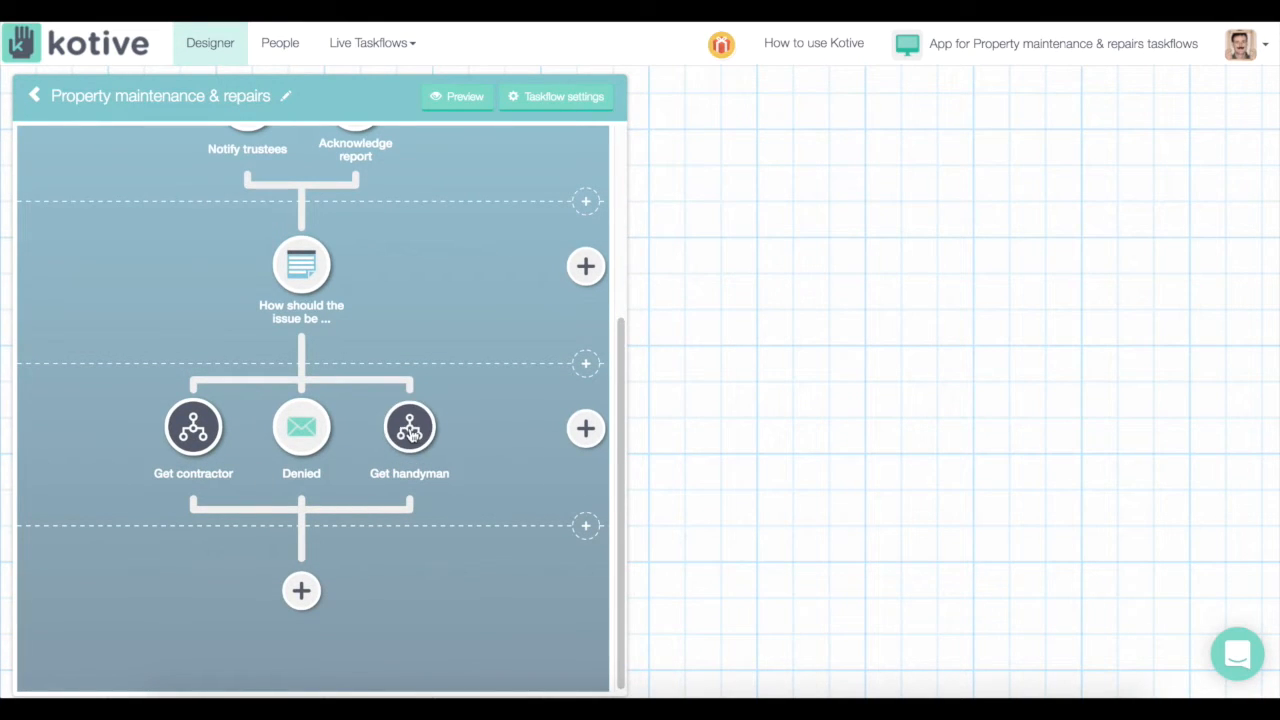
{"action": "left_click", "coordinate": [407, 426]}
{"action": "scroll", "coordinate": [360, 385], "scroll_direction": "up", "scroll_amount": 3}
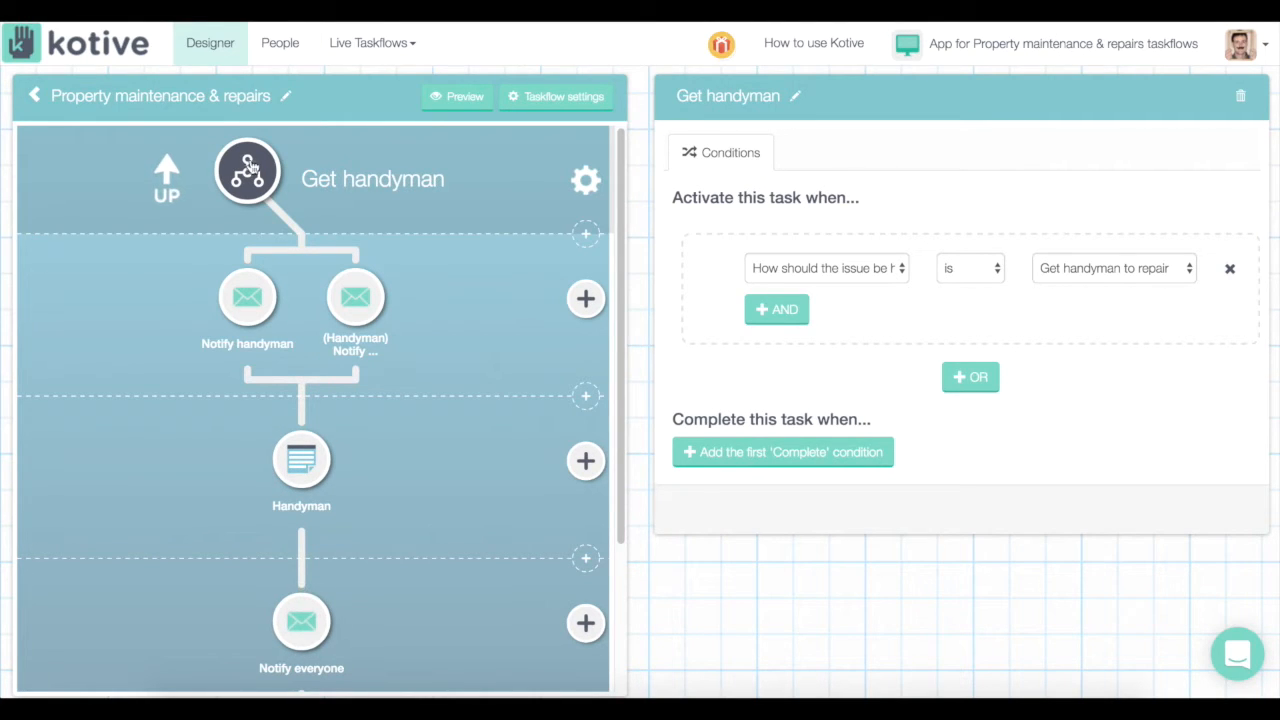
Go up to the main taskflow, open Get contractor, then open its Quote branch and conditions
{"action": "left_click", "coordinate": [249, 162]}
{"action": "scroll", "coordinate": [304, 405], "scroll_direction": "down", "scroll_amount": 3}
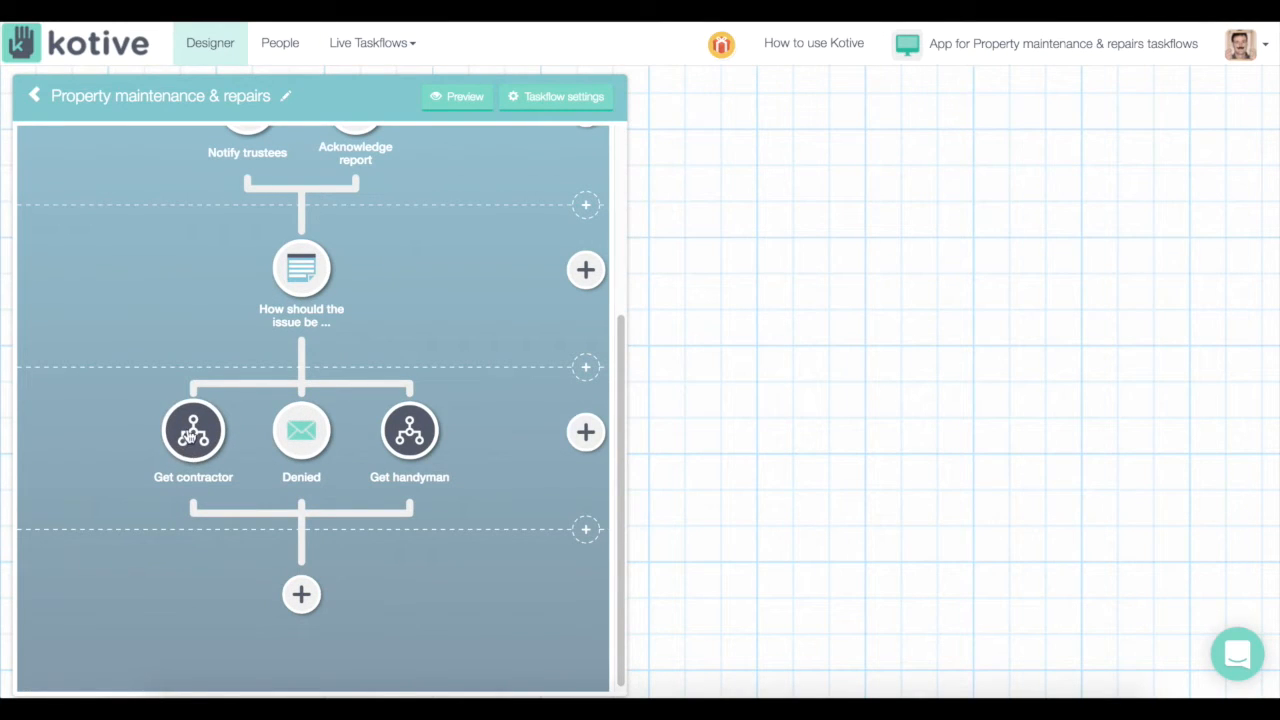
{"action": "left_click", "coordinate": [190, 436]}
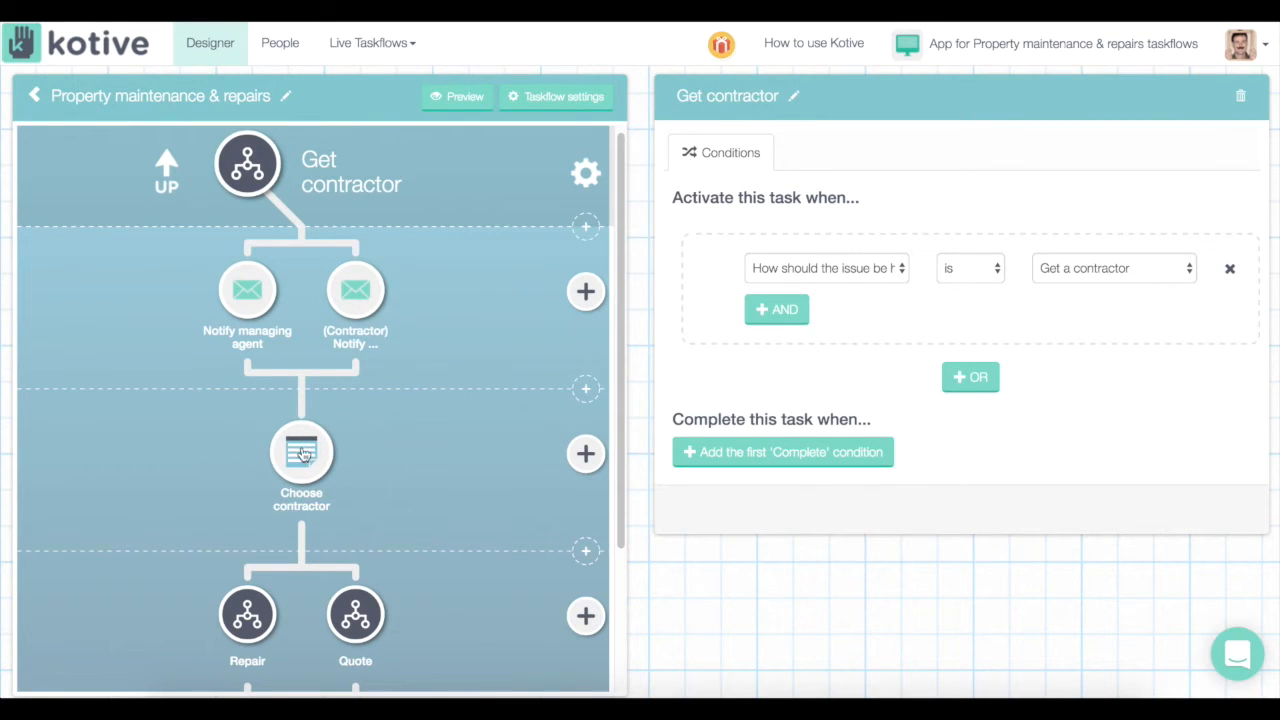
{"action": "scroll", "coordinate": [302, 458], "scroll_direction": "down", "scroll_amount": 1}
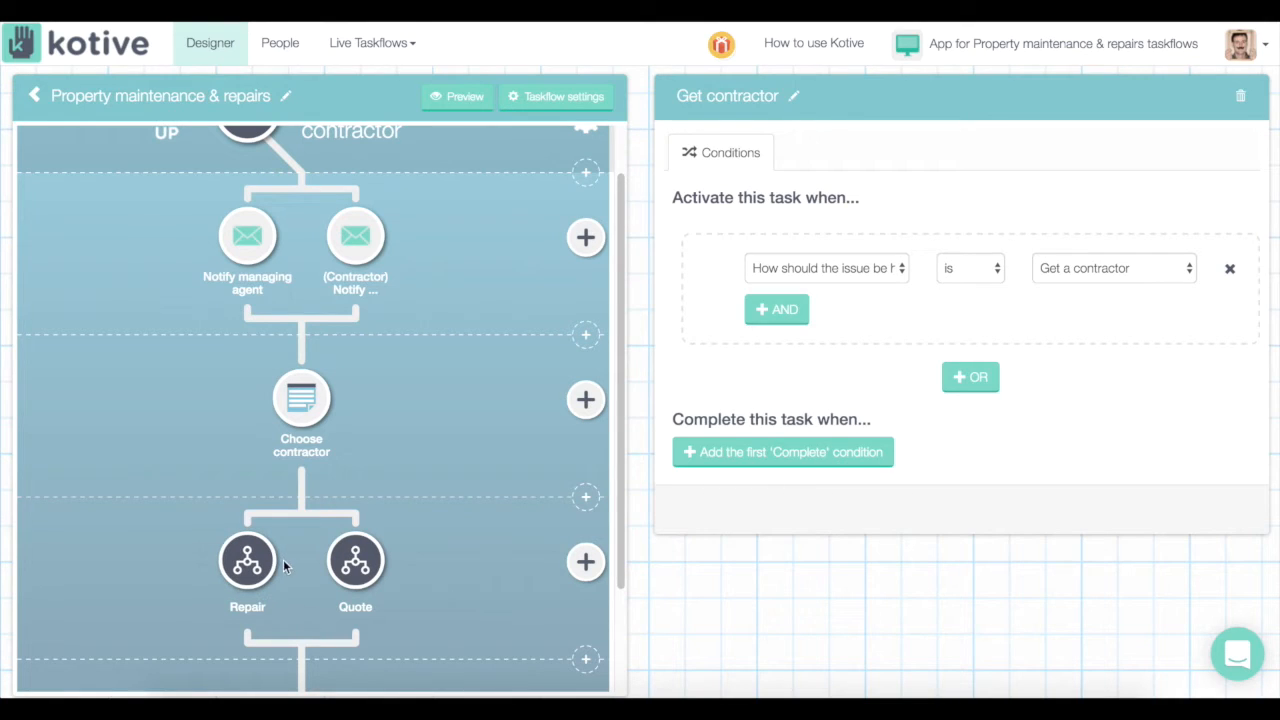
{"action": "left_click", "coordinate": [352, 563]}
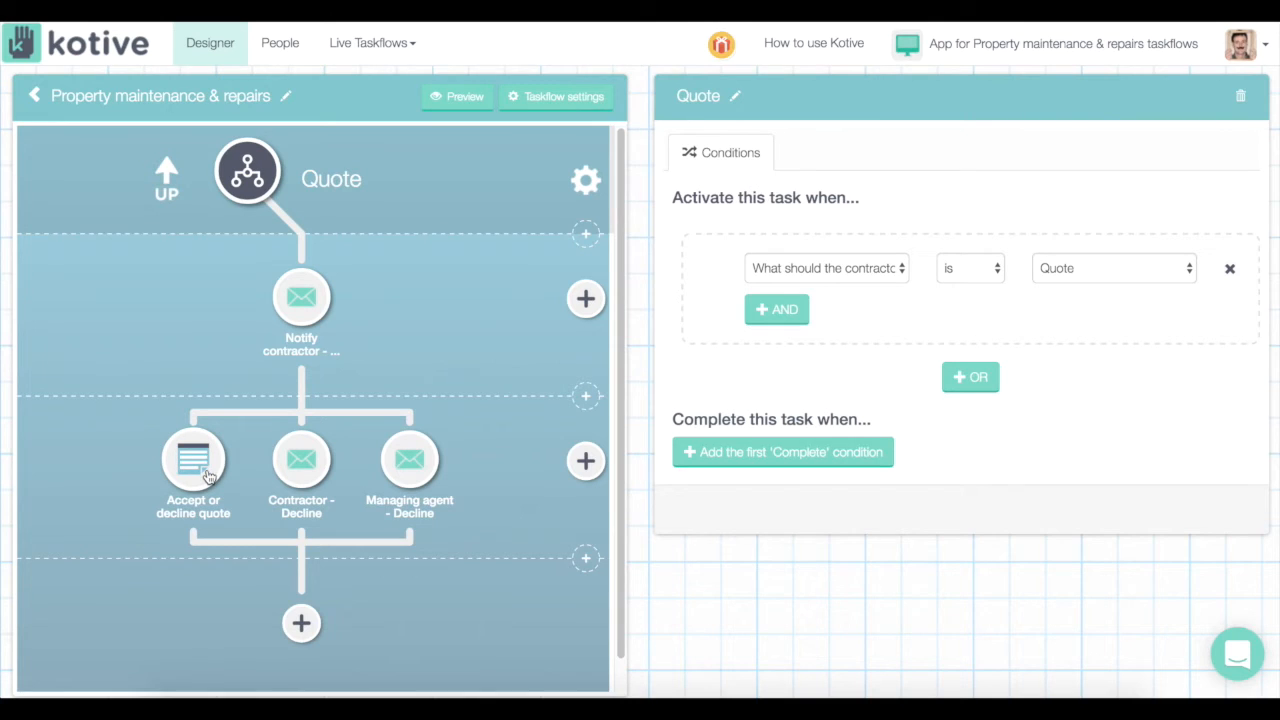
Return to Get contractor and open the Repair branch to review its Accept-or-Repair conditions
{"action": "left_click", "coordinate": [252, 196]}
{"action": "scroll", "coordinate": [271, 374], "scroll_direction": "down", "scroll_amount": 3}
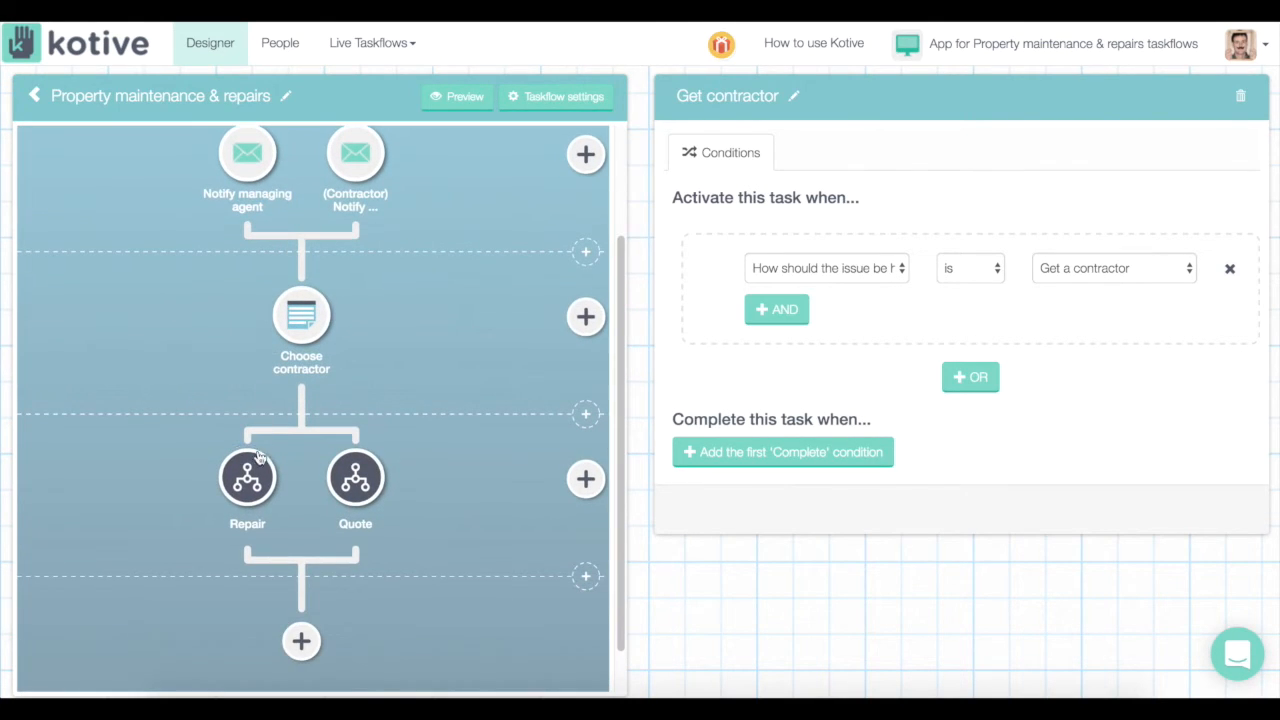
{"action": "left_click", "coordinate": [250, 485]}
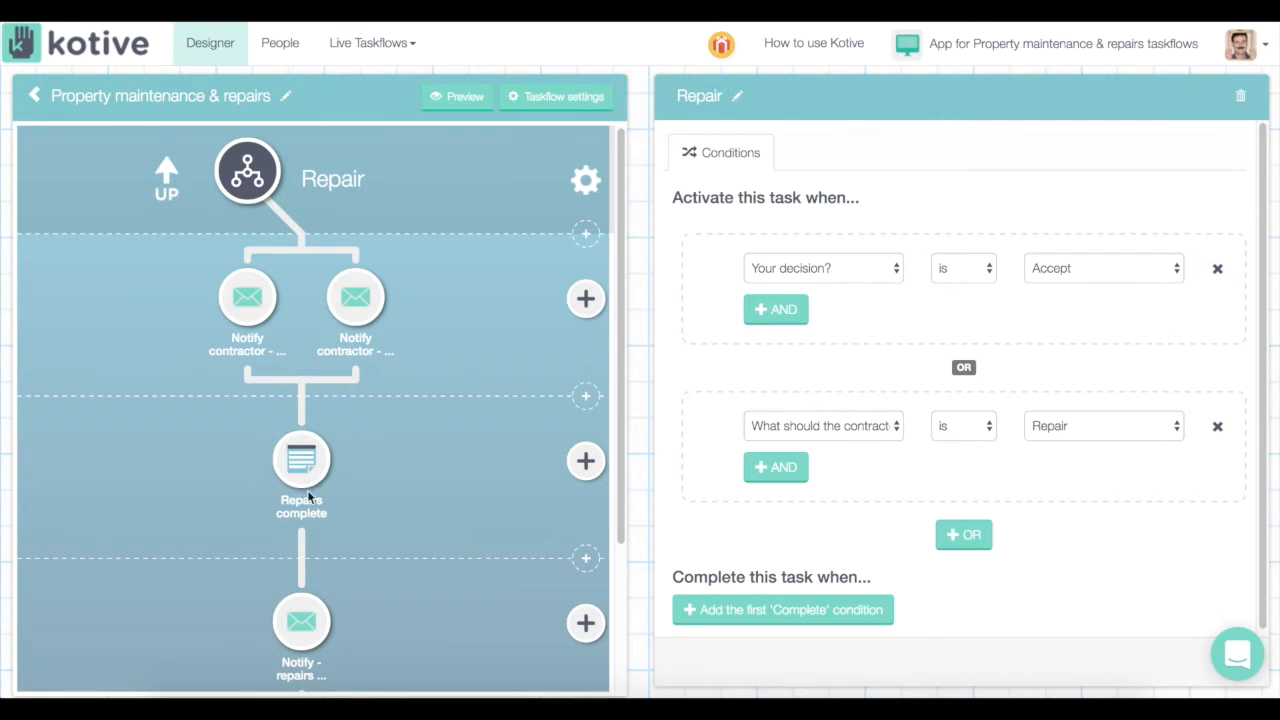
{"action": "scroll", "coordinate": [295, 555], "scroll_direction": "down", "scroll_amount": 3}
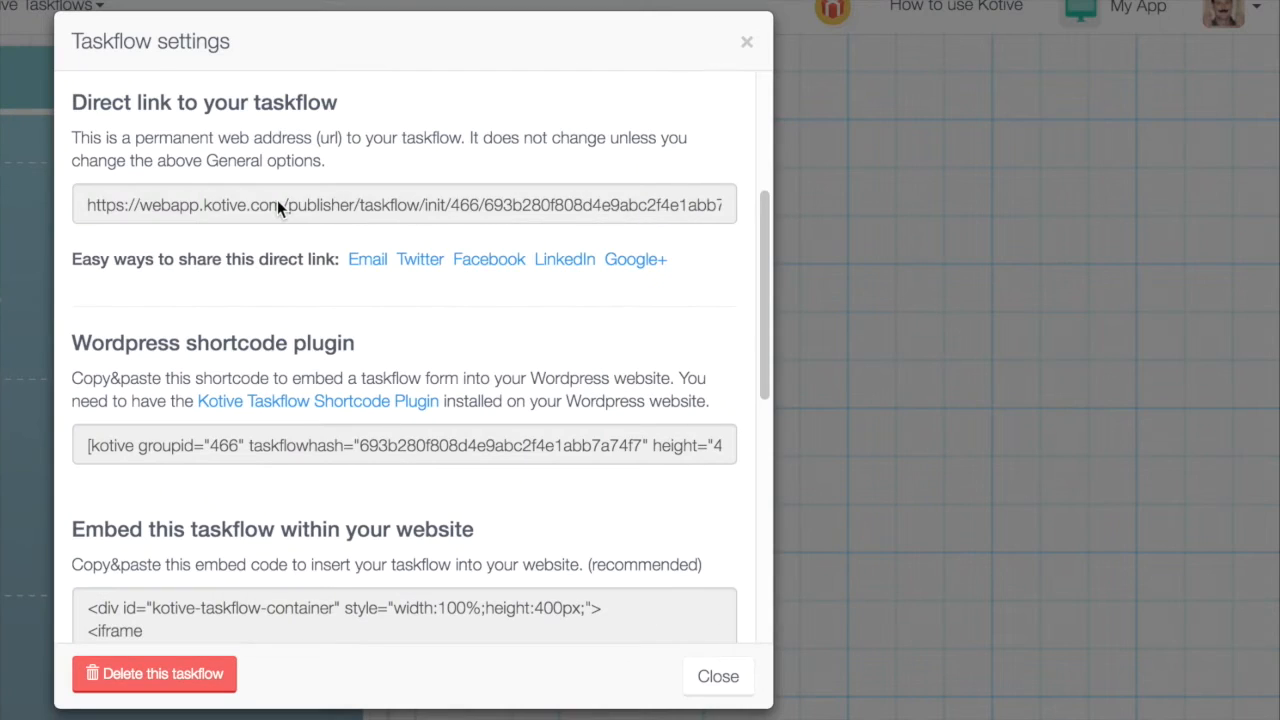
Open the Taskflow settings to view the taskflow's Direct link URL
{"action": "left_click", "coordinate": [279, 205]}
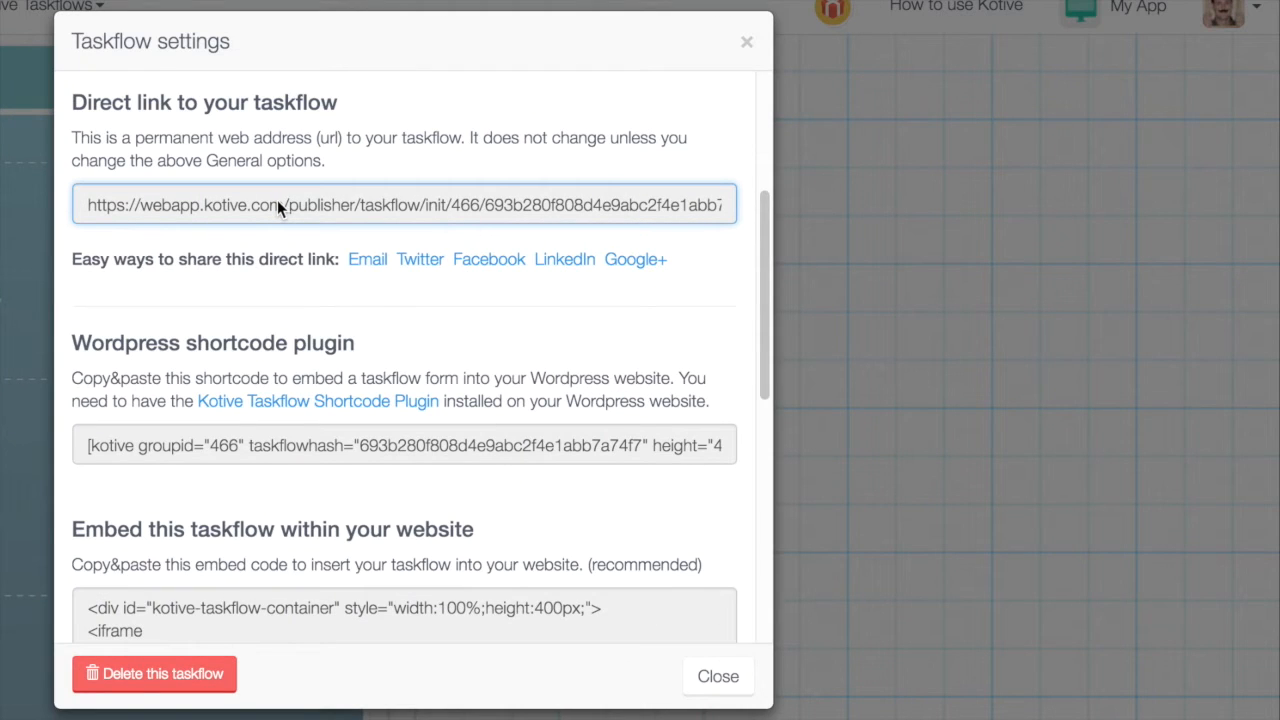
{"action": "left_click", "coordinate": [404, 145]}
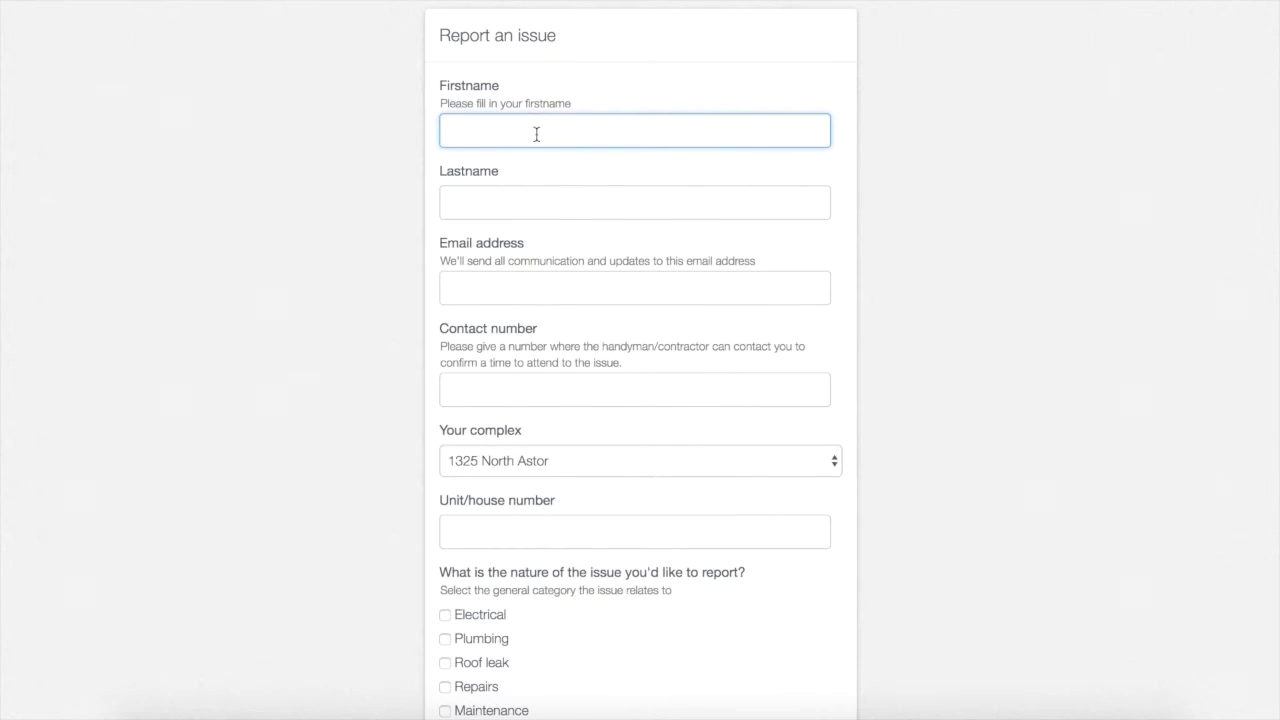
Enter the reporter's first and last name, e-mail address and contact number
{"action": "left_click", "coordinate": [499, 204]}
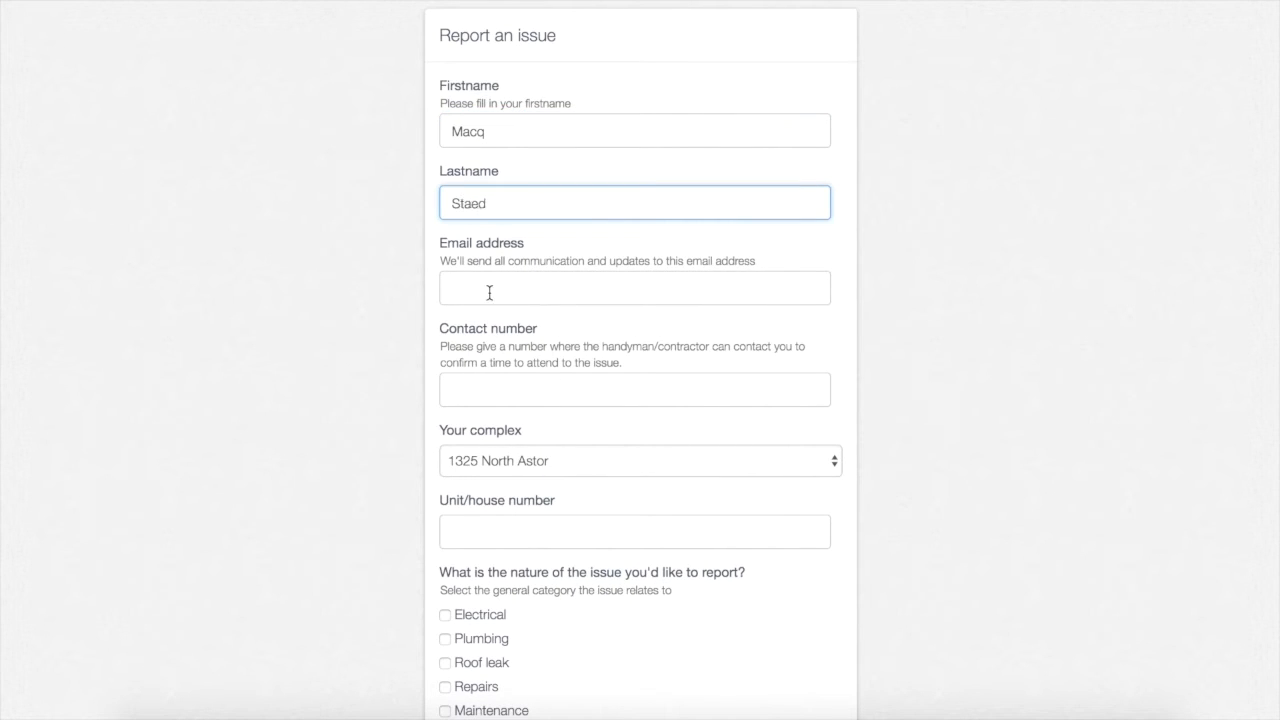
{"action": "left_click", "coordinate": [489, 292]}
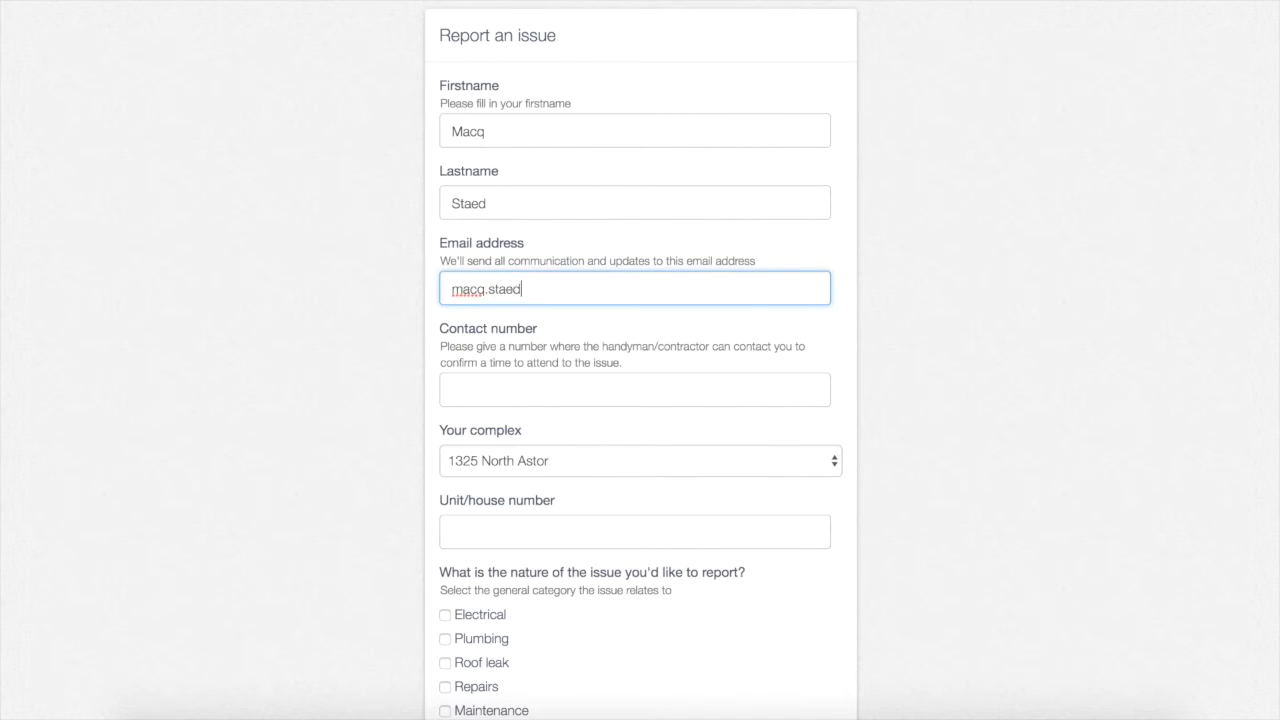
{"action": "key", "text": "Tab"}
{"action": "type", "text": "555-555-5555"}
Report a Repairs issue for Park Tower unit 598 describing the north-west wall crack leak, and submit
{"action": "left_click", "coordinate": [513, 469]}
{"action": "left_click", "coordinate": [494, 566]}
{"action": "left_click", "coordinate": [520, 524]}
{"action": "type", "text": "598"}
{"action": "scroll", "coordinate": [517, 512], "scroll_direction": "down", "scroll_amount": 3}
{"action": "left_click", "coordinate": [476, 449]}
{"action": "left_click", "coordinate": [479, 595]}
{"action": "type", "text": "There is a leak in my apartment through a crack in the north-west wall."}
{"action": "left_click", "coordinate": [815, 686]}
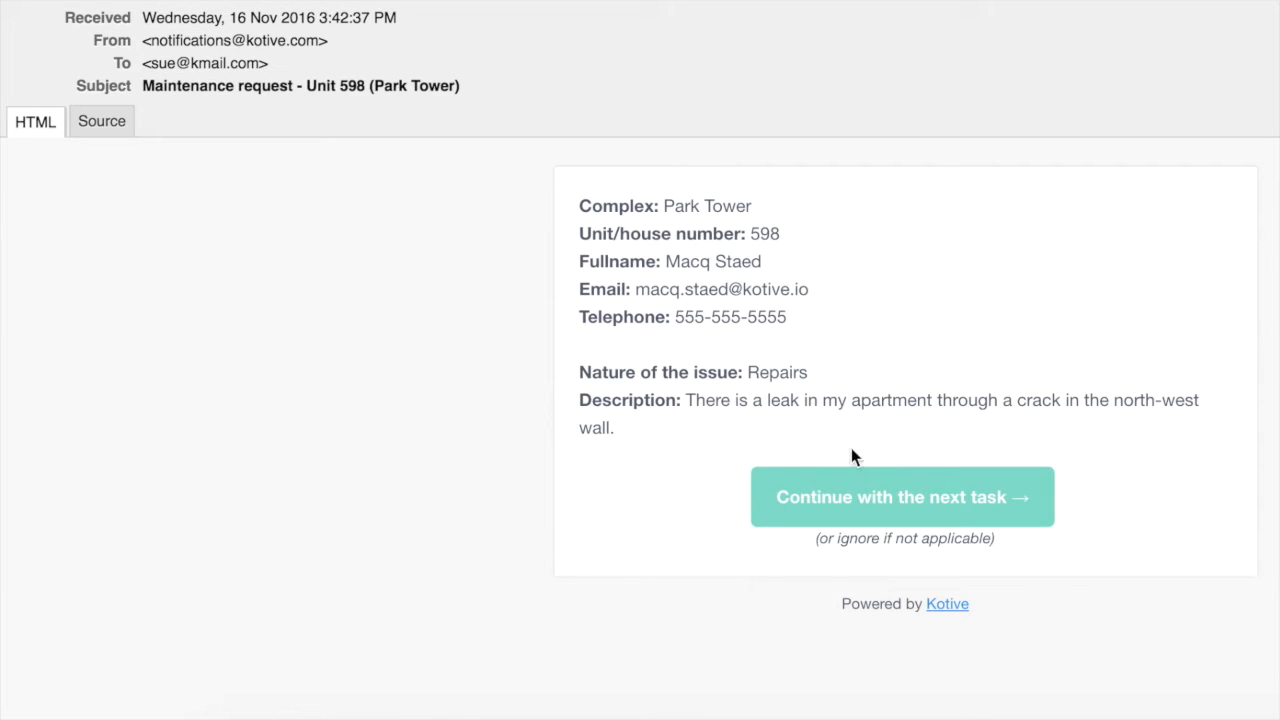
Choose 'Get handyman to repair' with the note 'Please look into this...' and save
{"action": "left_click", "coordinate": [875, 497]}
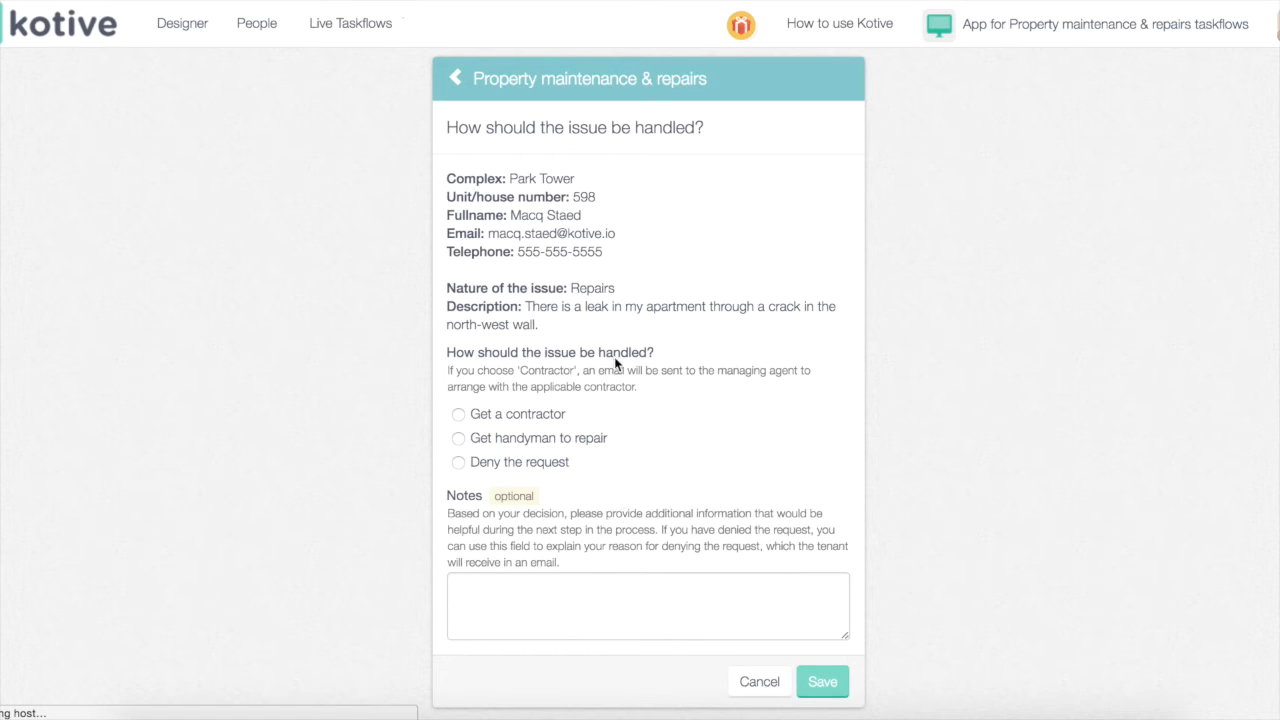
{"action": "left_click", "coordinate": [546, 440]}
{"action": "left_click", "coordinate": [490, 594]}
{"action": "type", "text": "Please loo"}
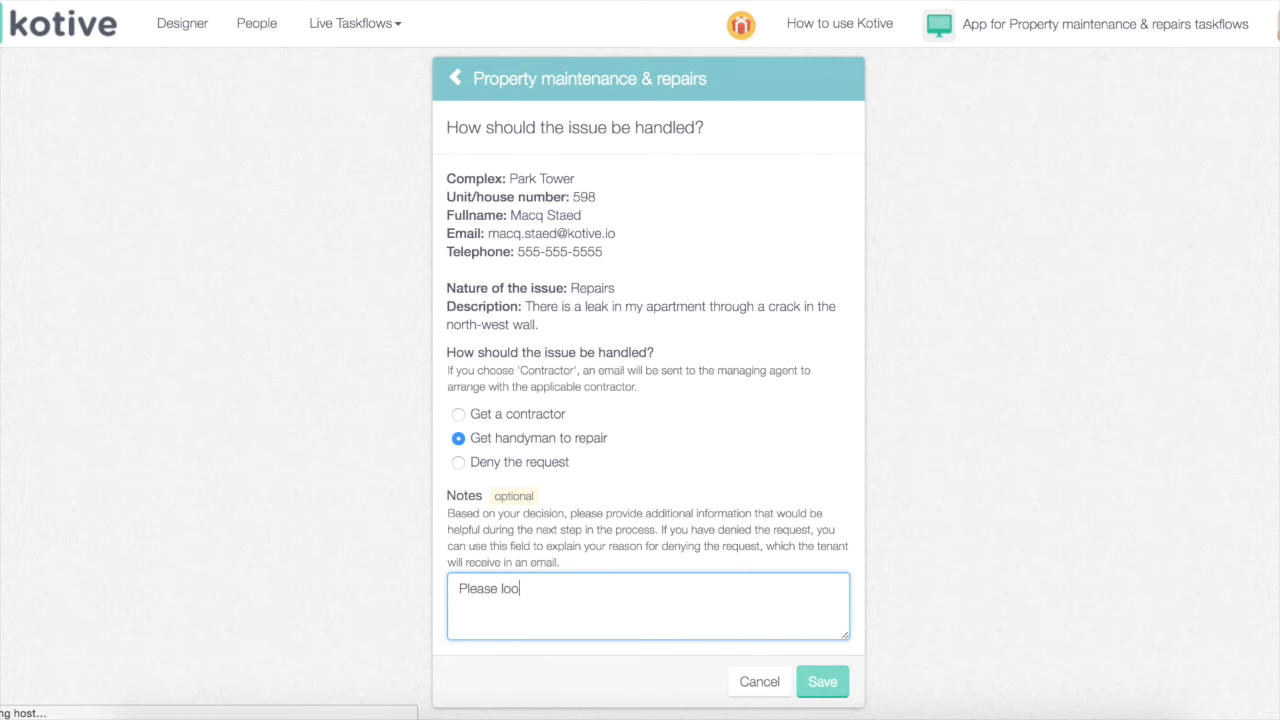
{"action": "type", "text": "k into this..."}
{"action": "left_click", "coordinate": [835, 685]}
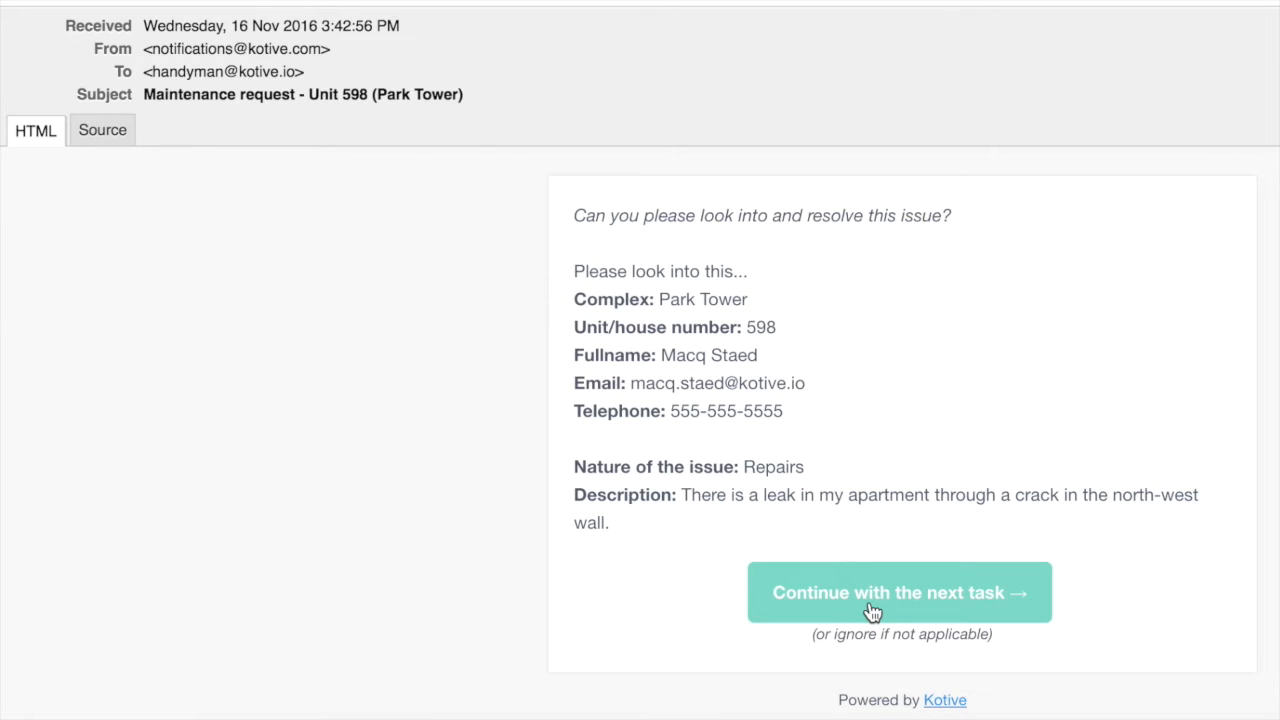
Mark the issue Resolved with silicon-filled crack feedback, Silicon tube materials and amount 127, then save
{"action": "left_click", "coordinate": [872, 611]}
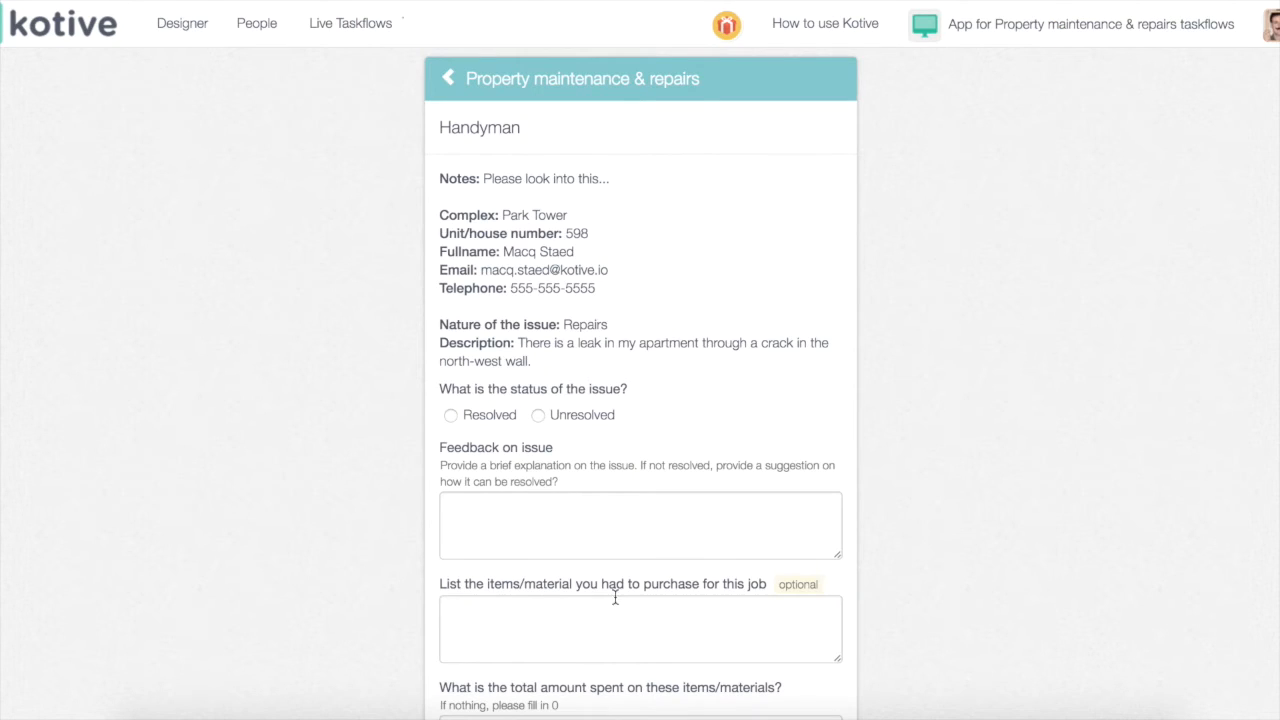
{"action": "left_click", "coordinate": [477, 416]}
{"action": "left_click", "coordinate": [482, 510]}
{"action": "type", "text": "I filled the"}
{"action": "type", "text": "with silicon"}
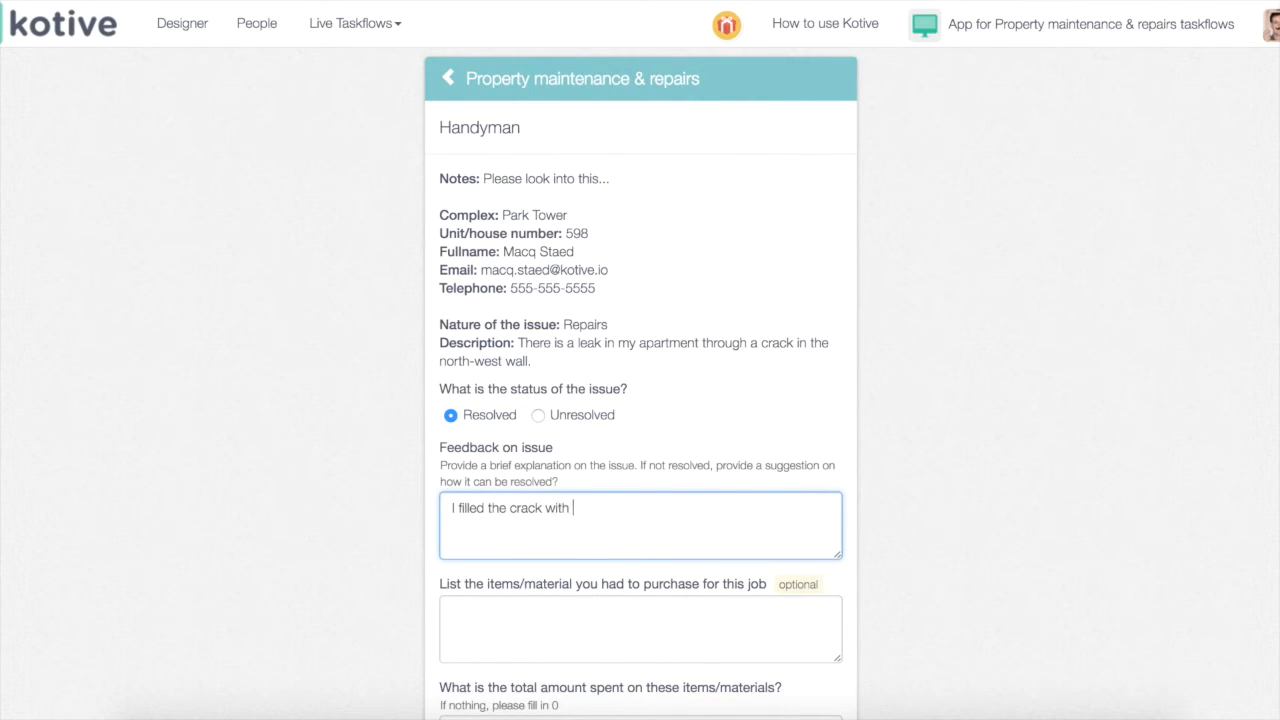
{"action": "left_click", "coordinate": [474, 609]}
{"action": "type", "text": "Silicon tube"}
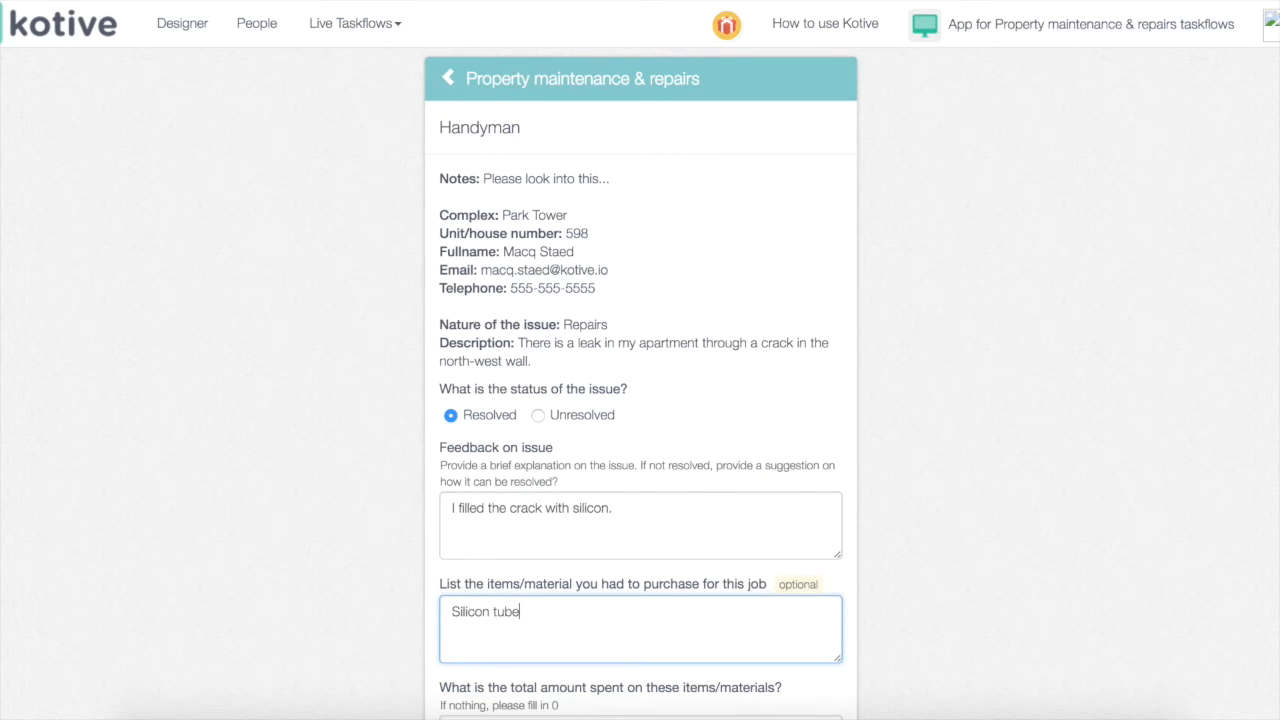
{"action": "scroll", "coordinate": [470, 618], "scroll_direction": "down", "scroll_amount": 2}
{"action": "double_click", "coordinate": [465, 628]}
{"action": "type", "text": "127"}
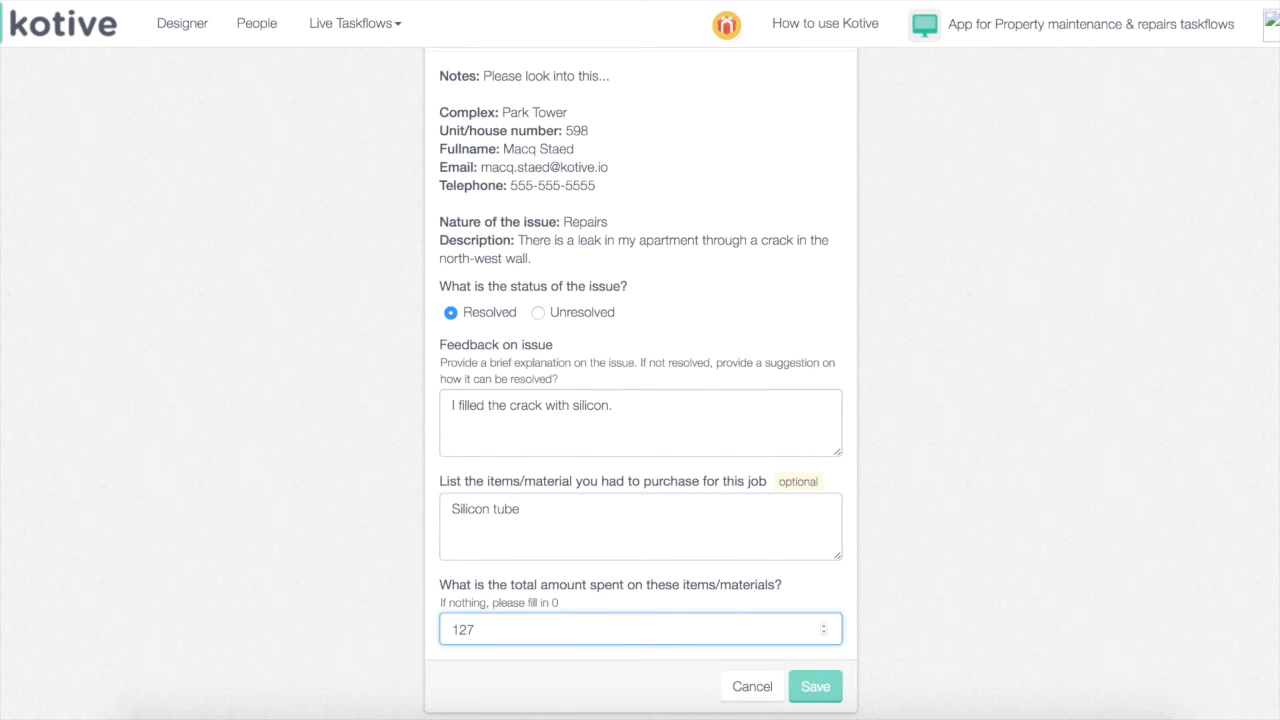
{"action": "left_click", "coordinate": [812, 685]}
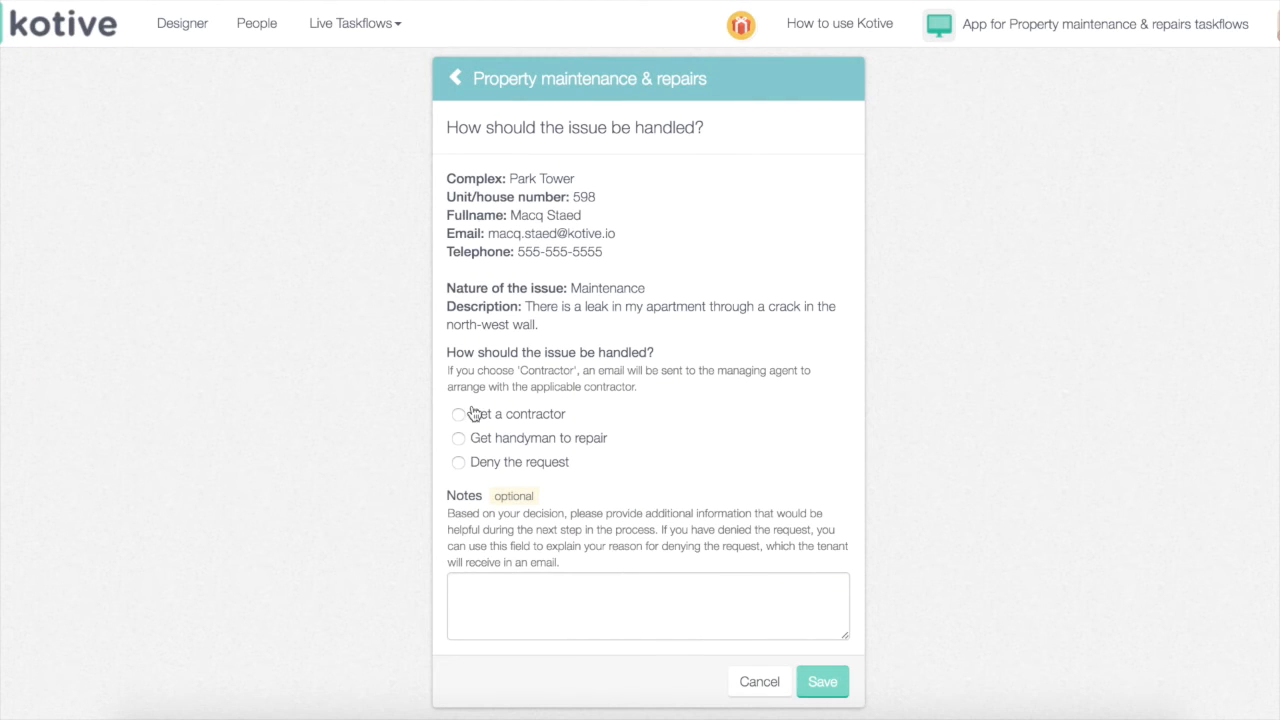
Decide to get a contractor with the note 'Can you please get a contractor?' and save
{"action": "left_click", "coordinate": [458, 414]}
{"action": "left_click", "coordinate": [496, 595]}
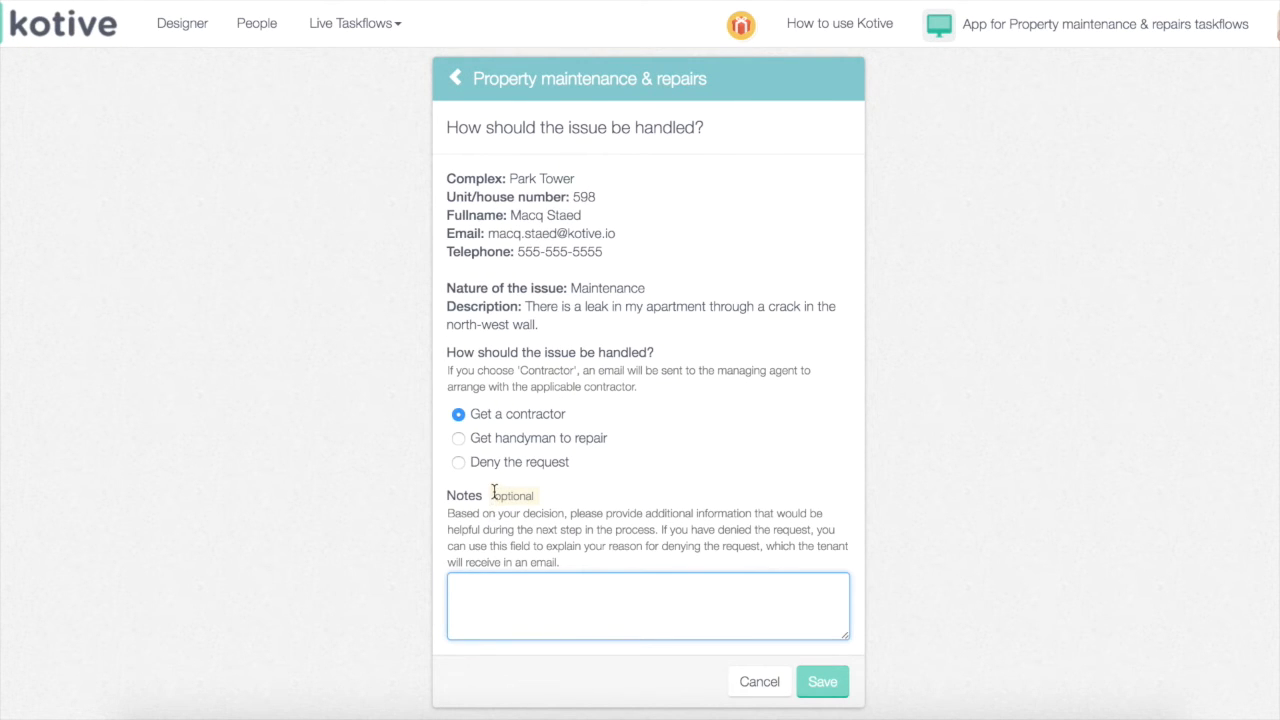
{"action": "type", "text": "Can you please get a contractor?"}
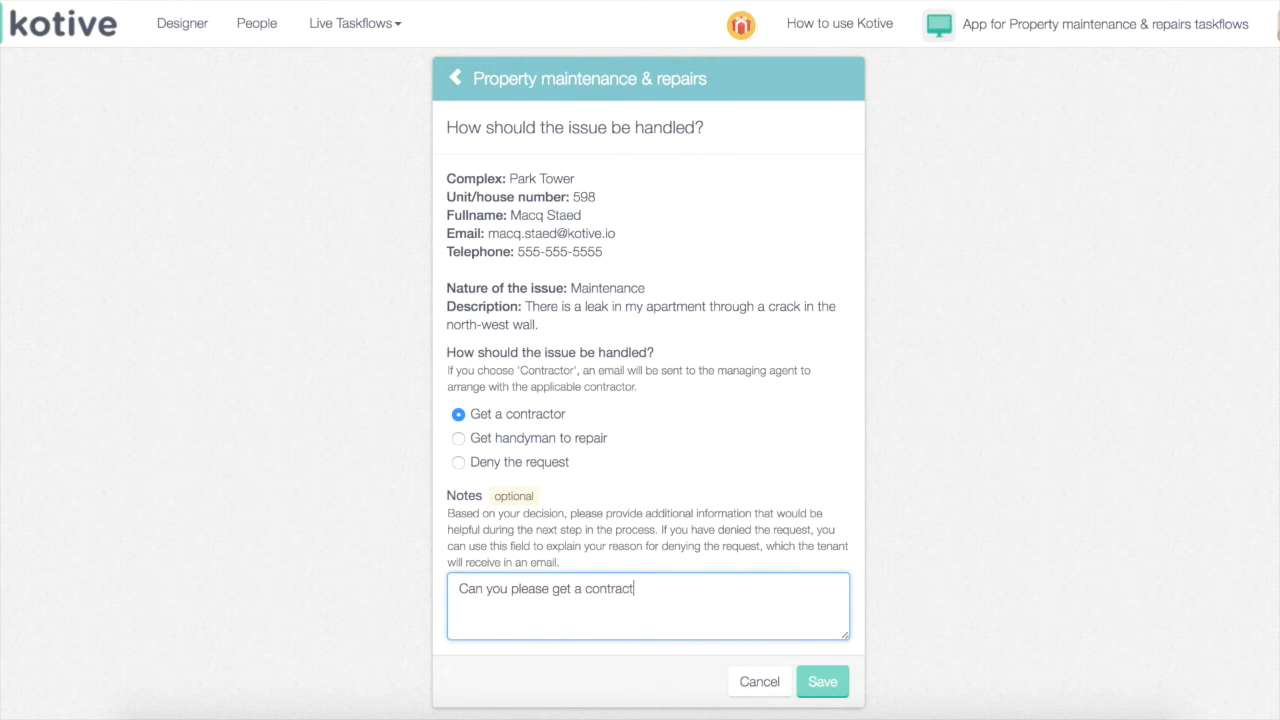
{"action": "left_click", "coordinate": [826, 681]}
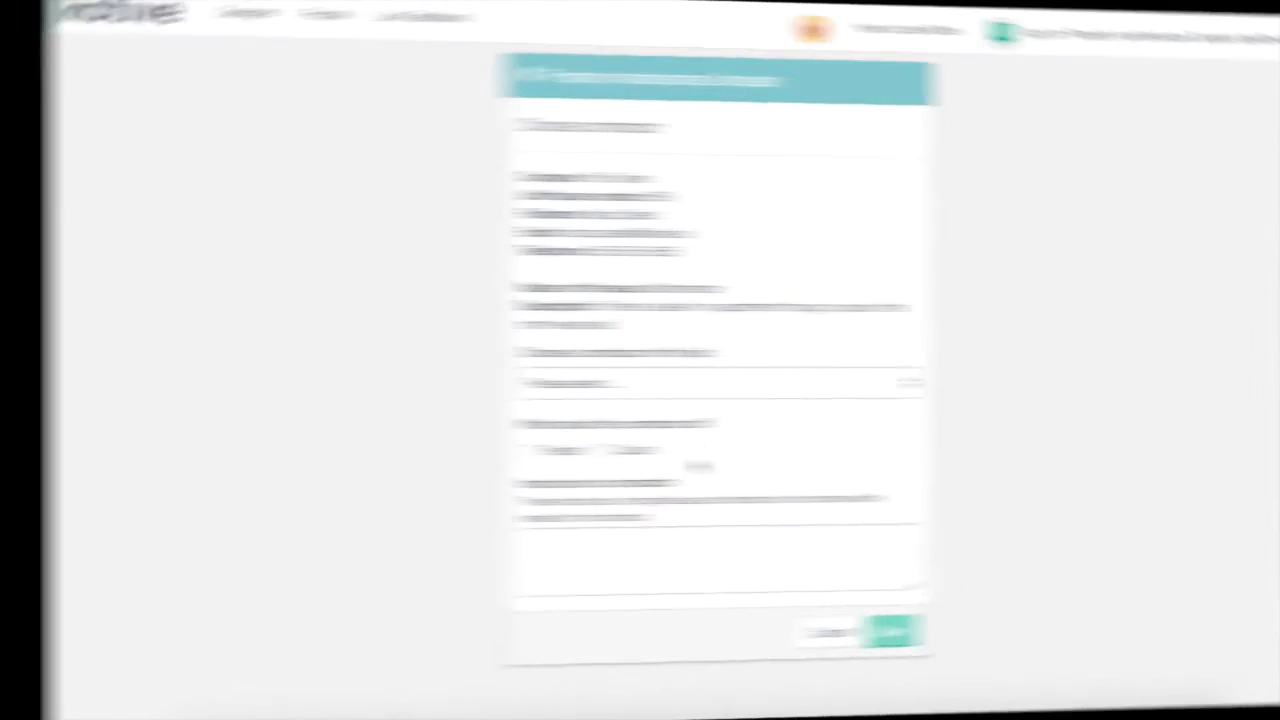
Assign contractor We repair all, requesting a quote with 'Please provide a quote.', and save
{"action": "left_click", "coordinate": [614, 383]}
{"action": "left_click", "coordinate": [549, 419]}
{"action": "left_click", "coordinate": [528, 450]}
{"action": "left_click", "coordinate": [523, 552]}
{"action": "type", "text": "Please "}
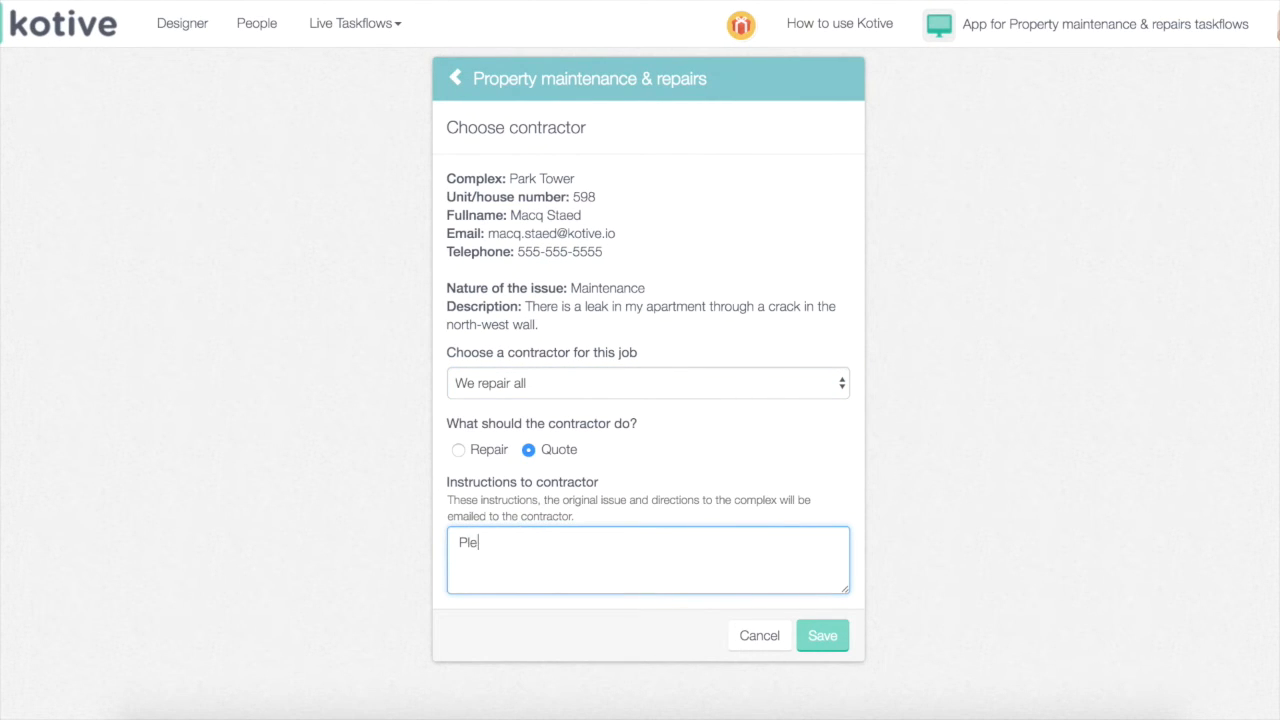
{"action": "type", "text": "provide a quote."}
{"action": "left_click", "coordinate": [823, 637]}
Enter quote 1878 with reference AT2667, accept it, and note to arrange with the resident
{"action": "type", "text": "1878"}
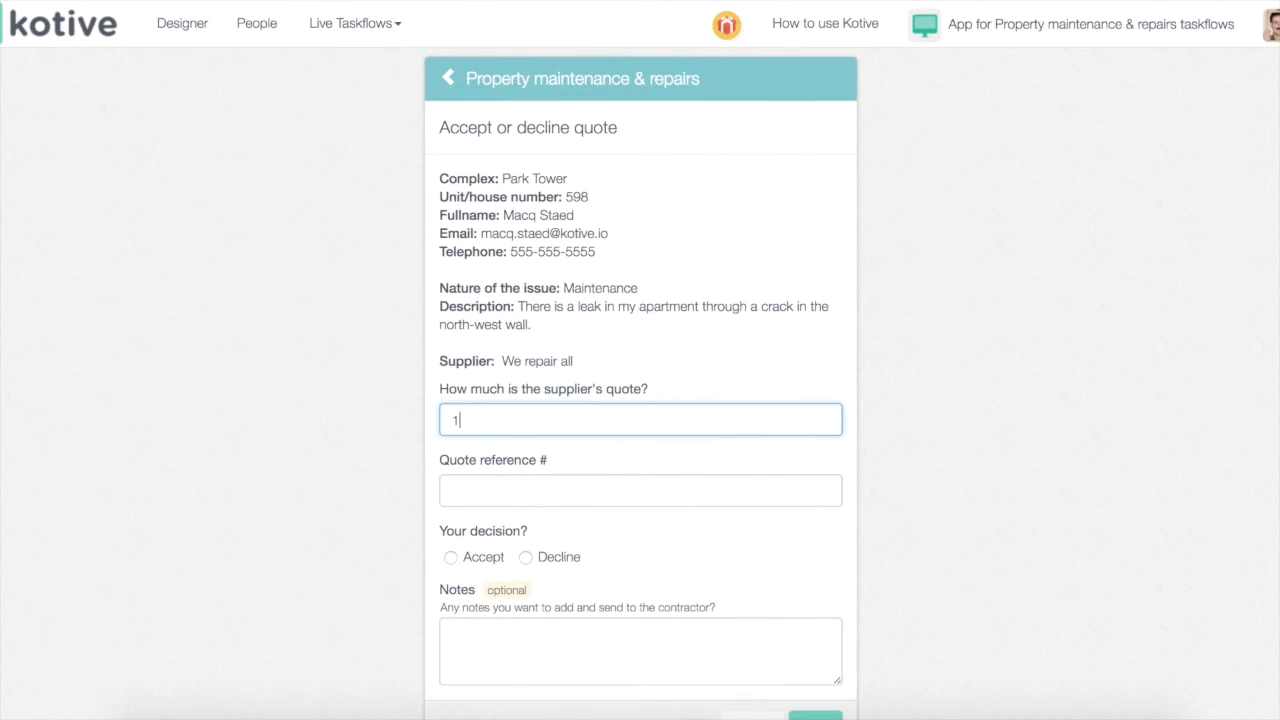
{"action": "left_click", "coordinate": [480, 494]}
{"action": "type", "text": "AT2667"}
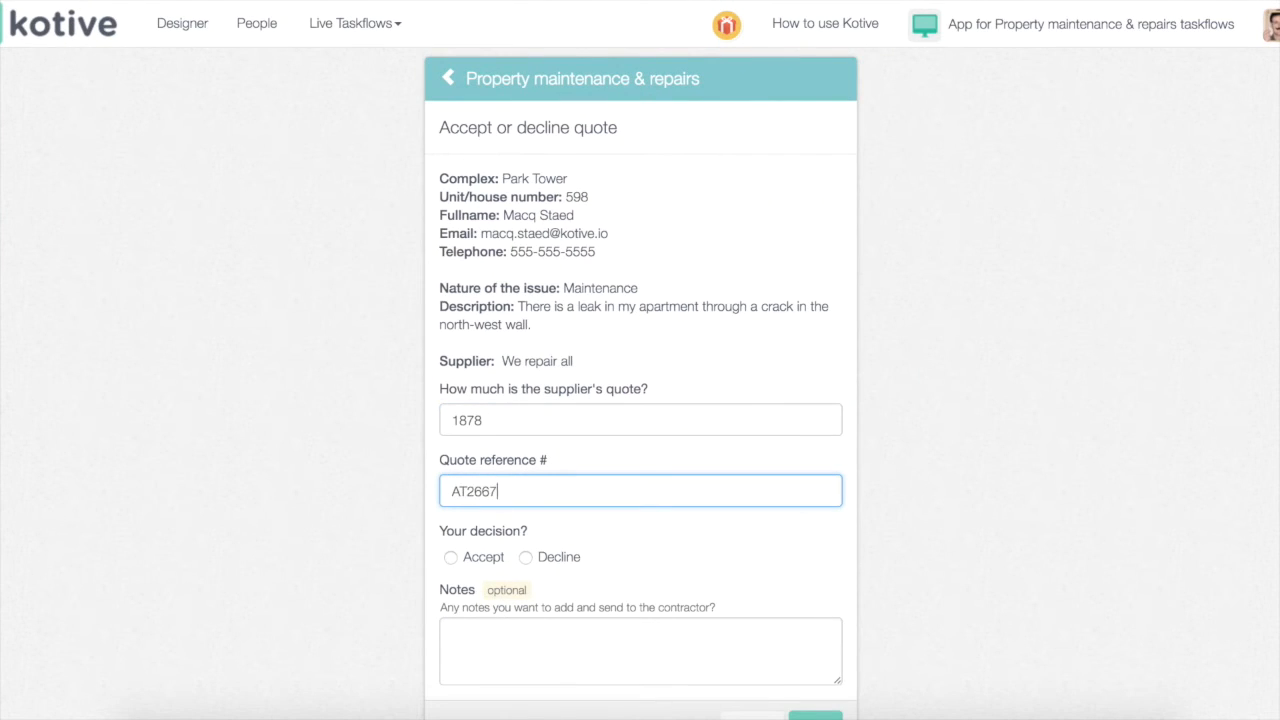
{"action": "scroll", "coordinate": [468, 466], "scroll_direction": "down", "scroll_amount": 1}
{"action": "left_click", "coordinate": [472, 526]}
{"action": "left_click", "coordinate": [510, 562]}
{"action": "type", "text": "Please rp"}
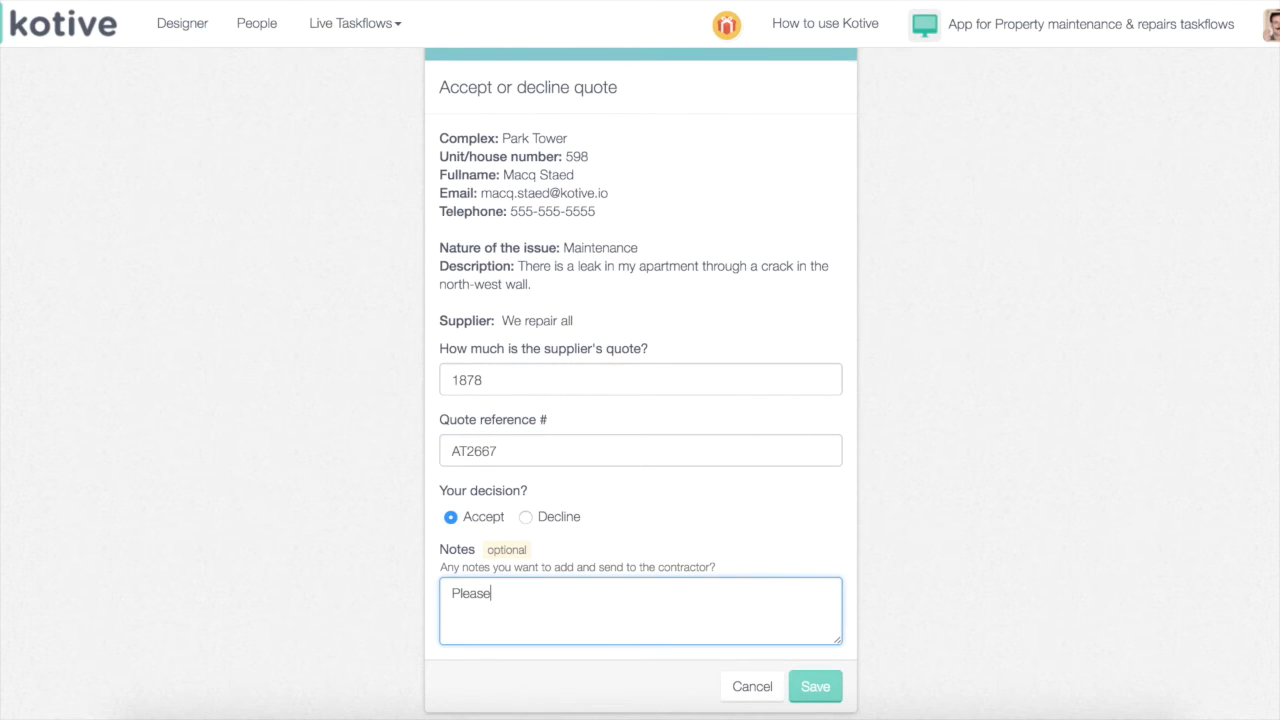
{"action": "type", "text": "rrange with resident"}
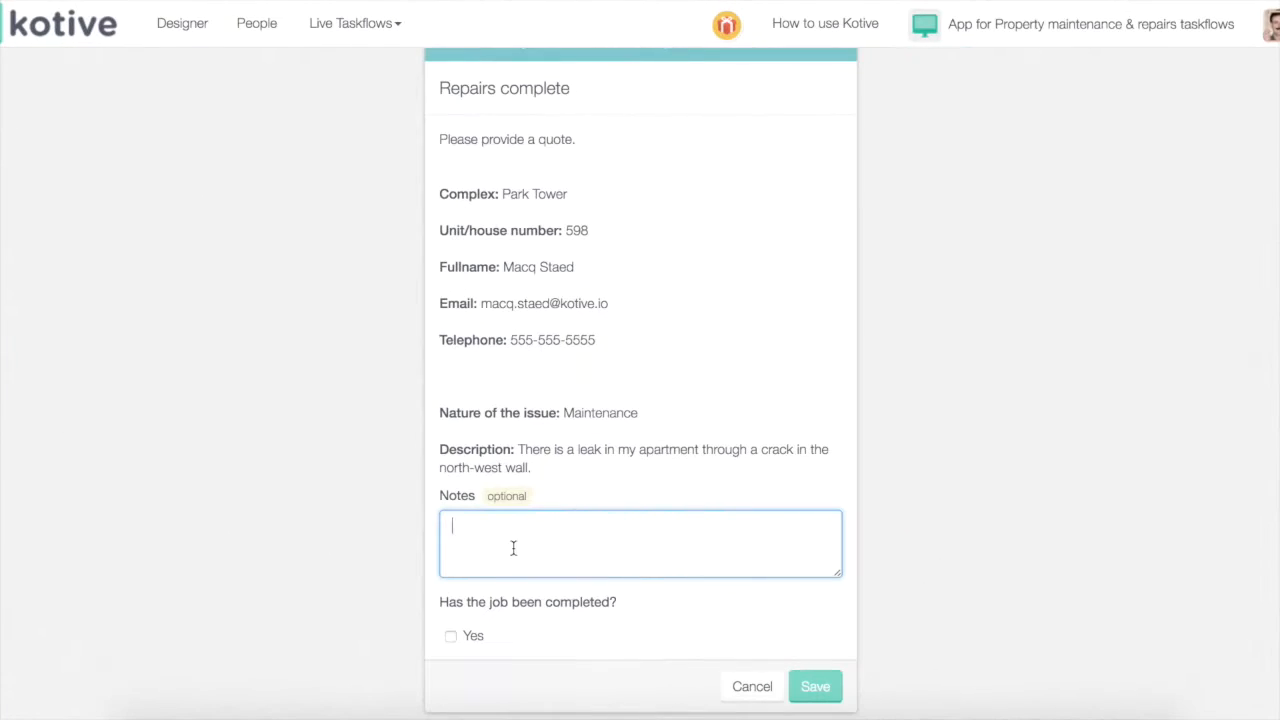
Record 'Fixed. We cleaned the plaster and filled.', mark the repair completed, and submit
{"action": "type", "text": "Fixed. We cleaned the plaster and filled"}
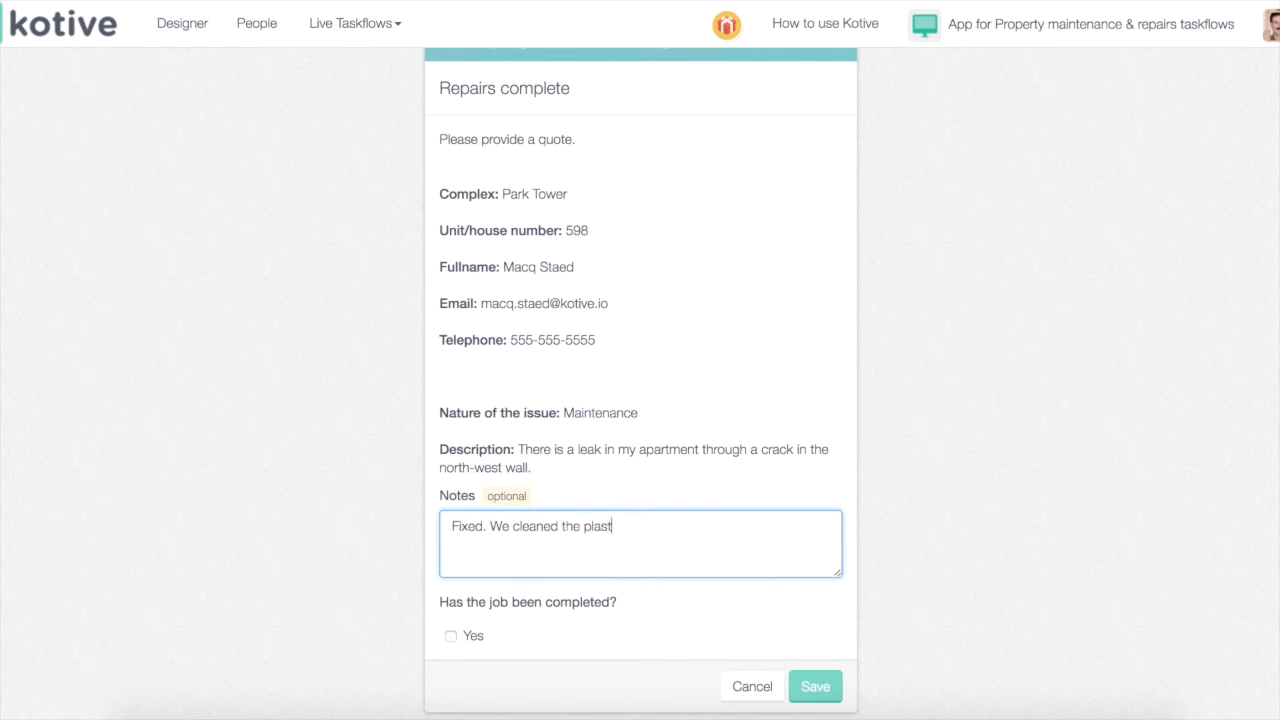
{"action": "type", "text": "."}
{"action": "left_click", "coordinate": [450, 636]}
{"action": "left_click", "coordinate": [814, 686]}
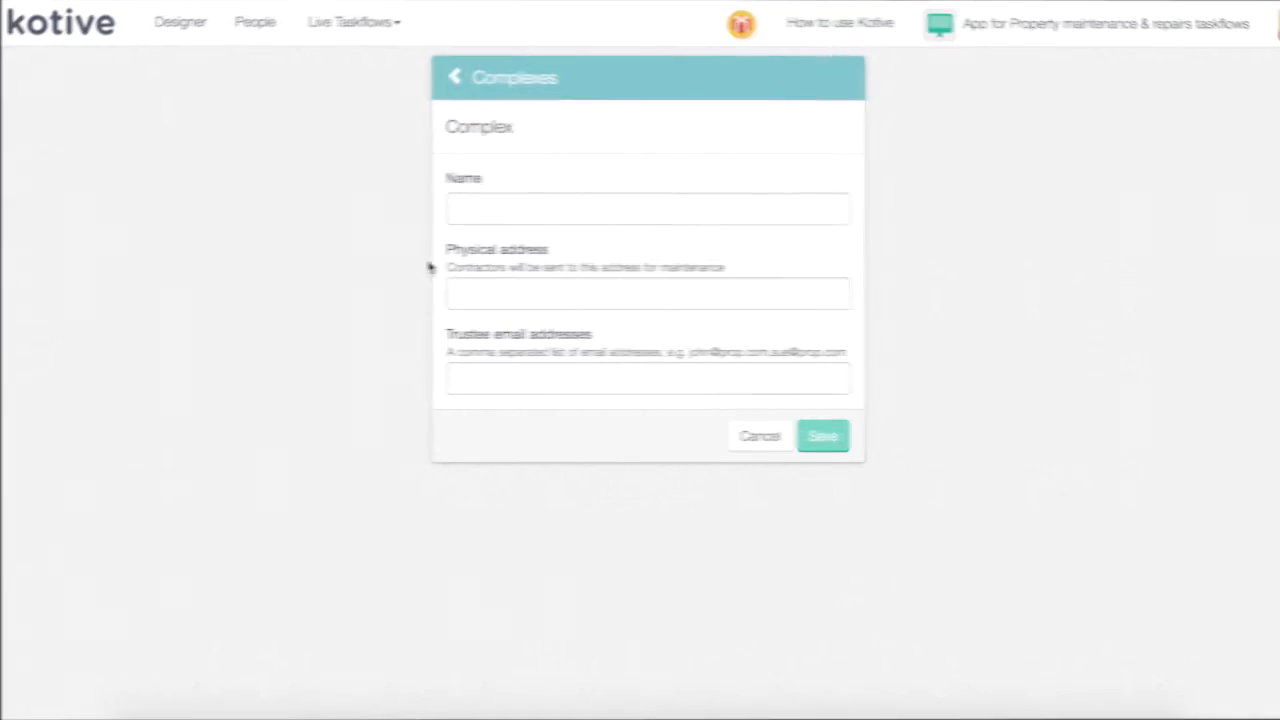
Start a new Complexes entry named 105th, paste its Chicago address, and enter the trustee's e-mail
{"action": "left_click", "coordinate": [489, 209]}
{"action": "type", "text": "105th"}
{"action": "key", "text": "Tab"}
{"action": "key", "text": "Tab"}
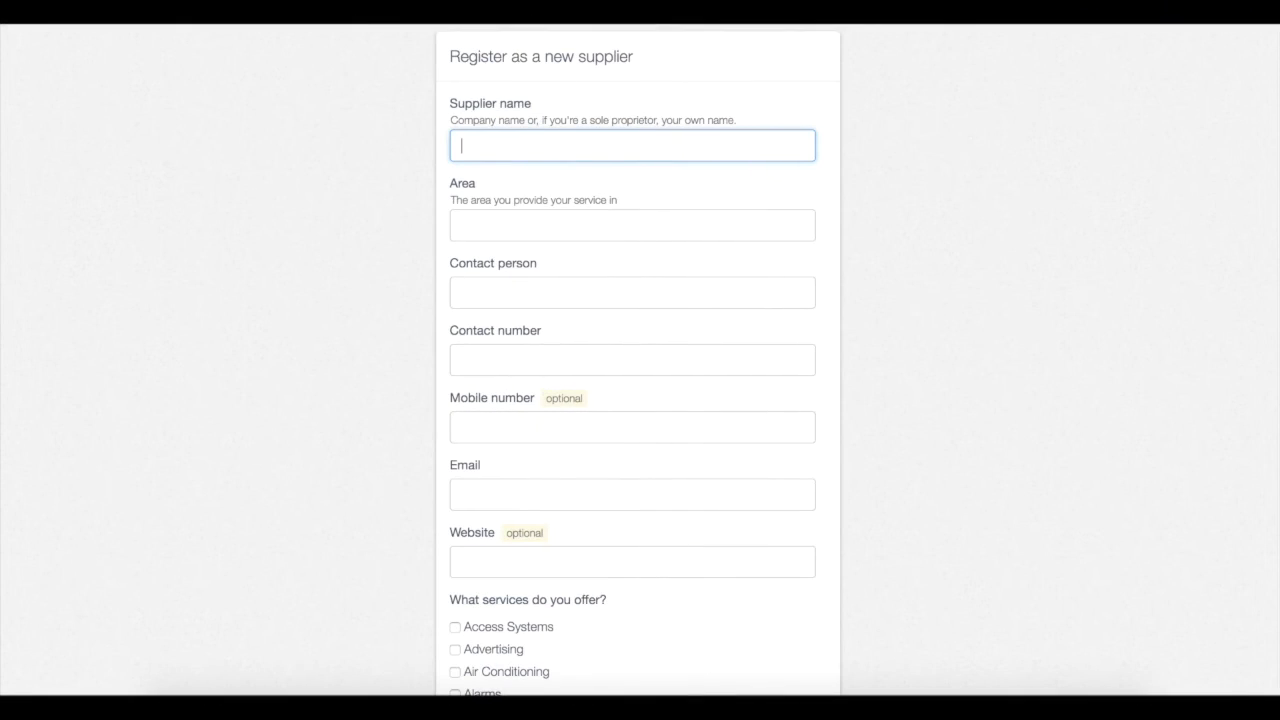
Enter supplier name Superfast cleaners, area Chicago, and the contact person's name, number and e-mail
{"action": "type", "text": "Superfast cleaners"}
{"action": "left_click", "coordinate": [558, 225]}
{"action": "type", "text": "Chicago"}
{"action": "key", "text": "Tab"}
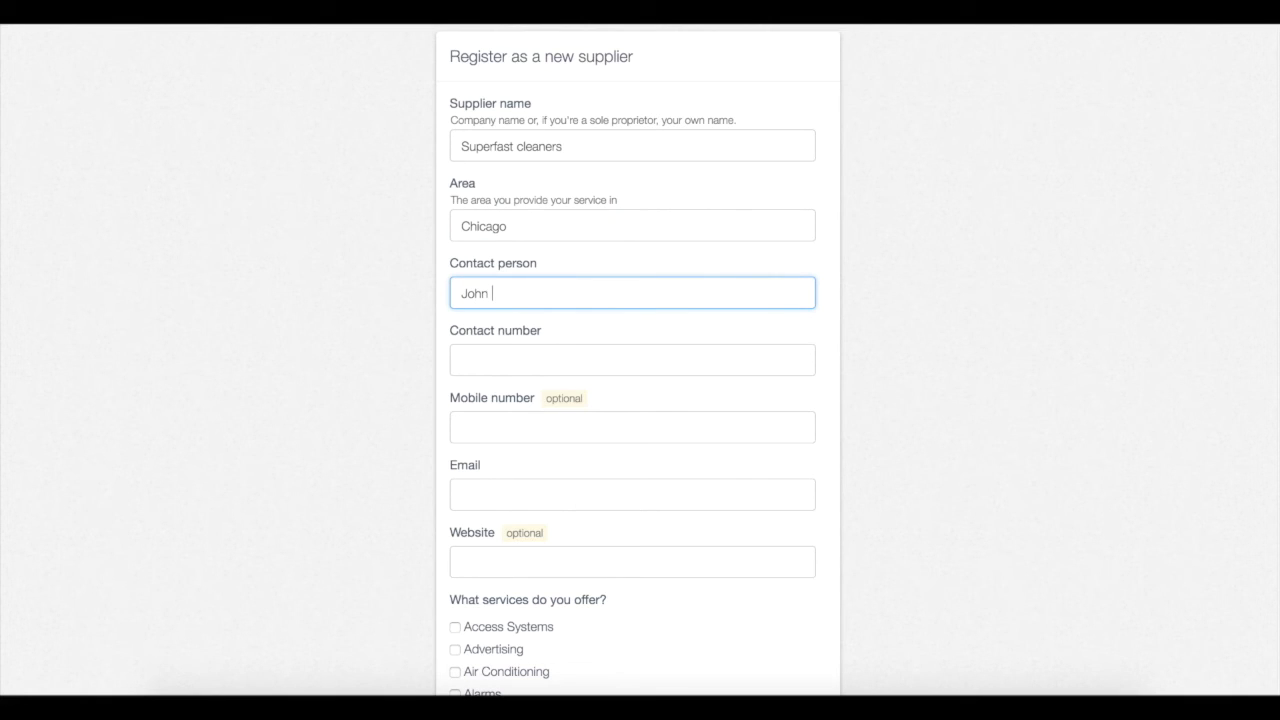
{"action": "left_click", "coordinate": [497, 363]}
{"action": "type", "text": "555-"}
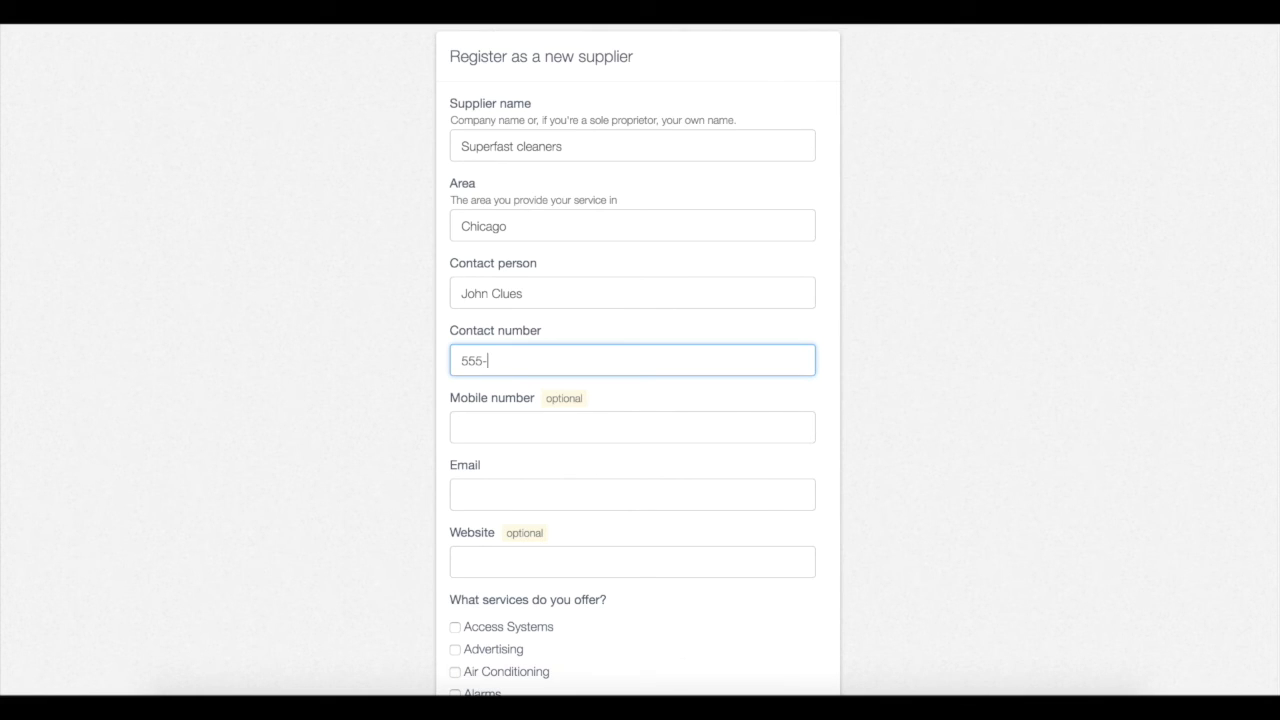
{"action": "type", "text": "234-1234"}
{"action": "left_click", "coordinate": [486, 490]}
Tick the offered services Dog Training, Dog Walking and Window Cleaning, and submit the registration
{"action": "scroll", "coordinate": [497, 474], "scroll_direction": "down", "scroll_amount": 4}
{"action": "scroll", "coordinate": [497, 474], "scroll_direction": "down", "scroll_amount": 5}
{"action": "left_click", "coordinate": [498, 402]}
{"action": "left_click", "coordinate": [497, 425]}
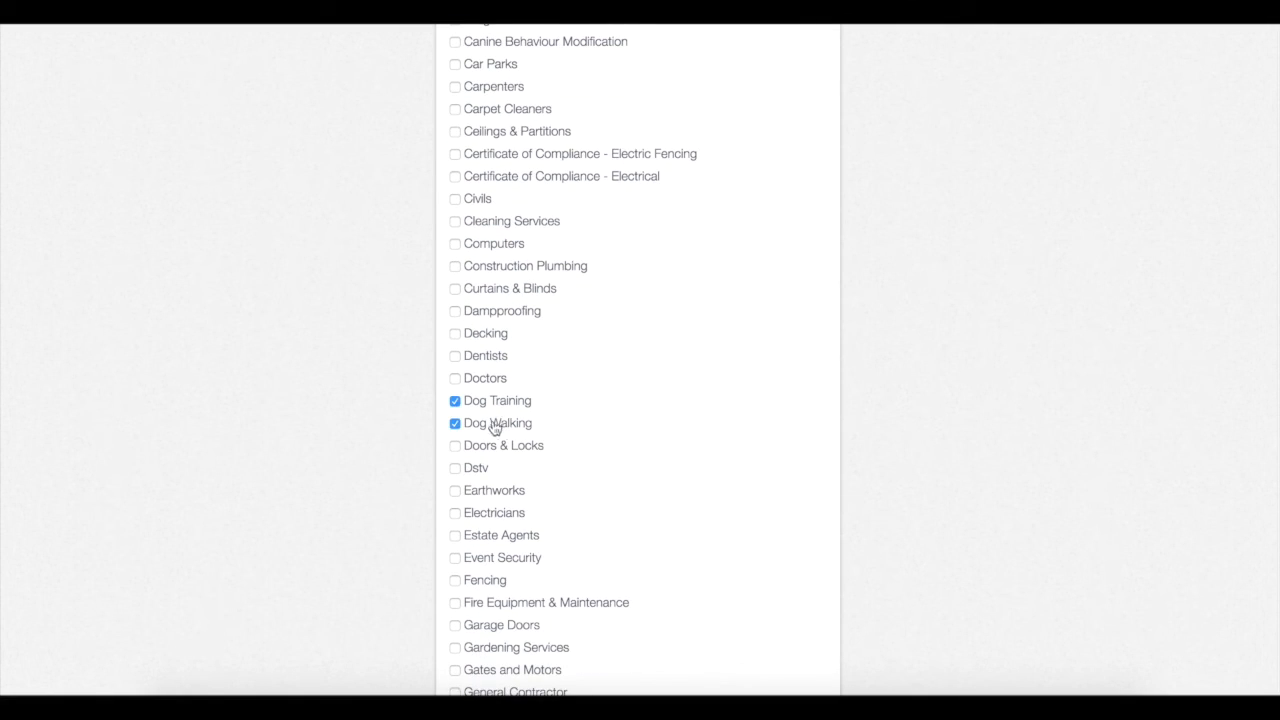
{"action": "scroll", "coordinate": [520, 470], "scroll_direction": "down", "scroll_amount": 3}
{"action": "scroll", "coordinate": [516, 464], "scroll_direction": "up", "scroll_amount": 3}
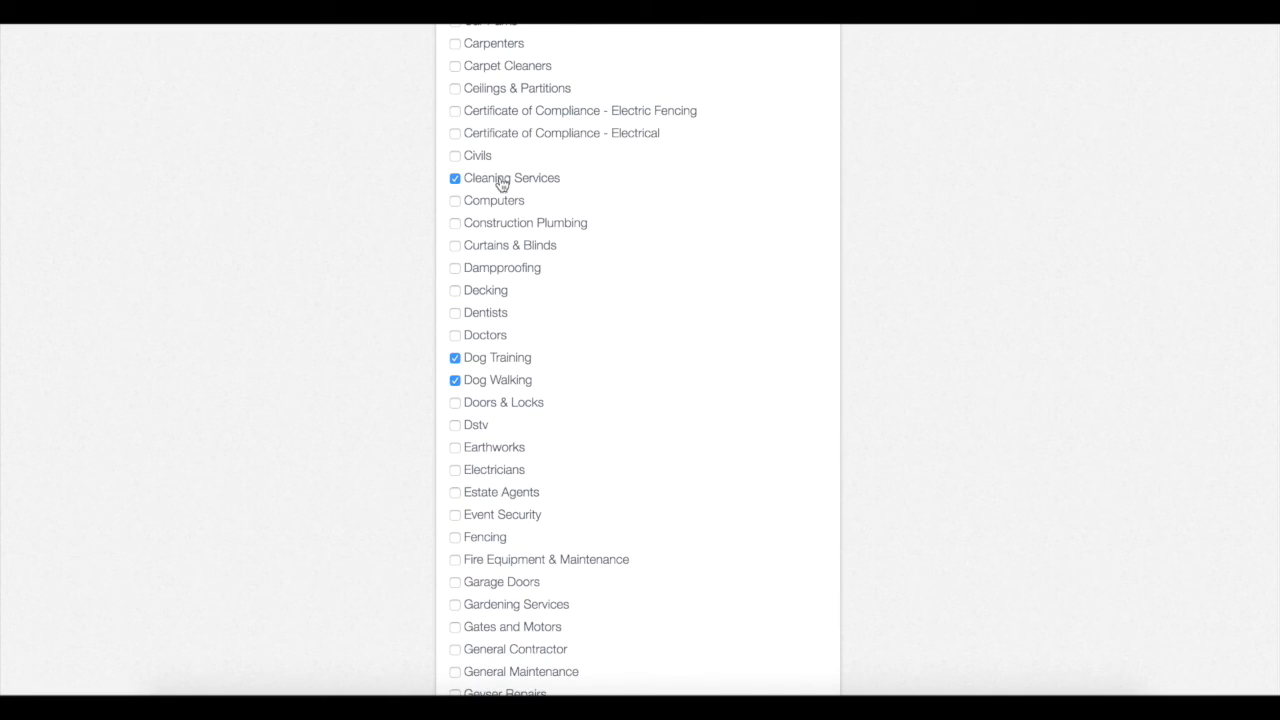
{"action": "scroll", "coordinate": [574, 394], "scroll_direction": "down", "scroll_amount": 10}
{"action": "left_click", "coordinate": [455, 535]}
{"action": "left_click", "coordinate": [801, 641]}
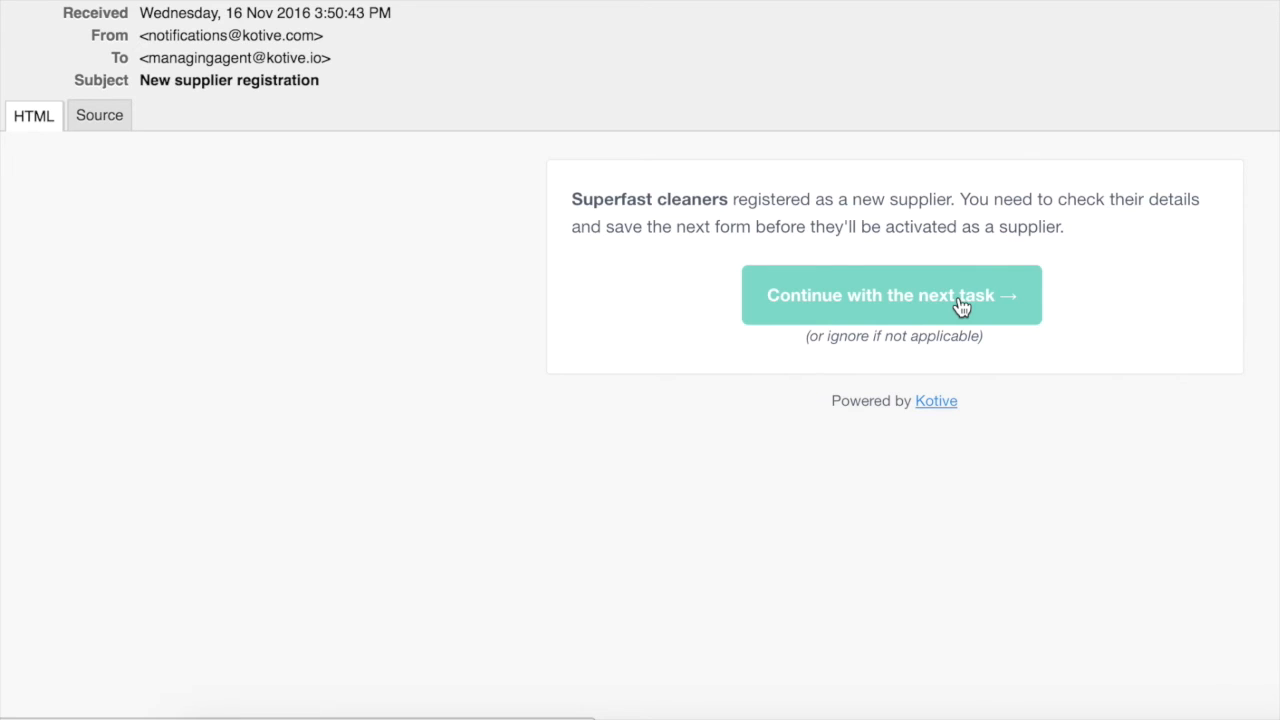
Confirm Superfast cleaners as an active supplier, ticking Window Repairs among its services, and save
{"action": "left_click", "coordinate": [962, 305]}
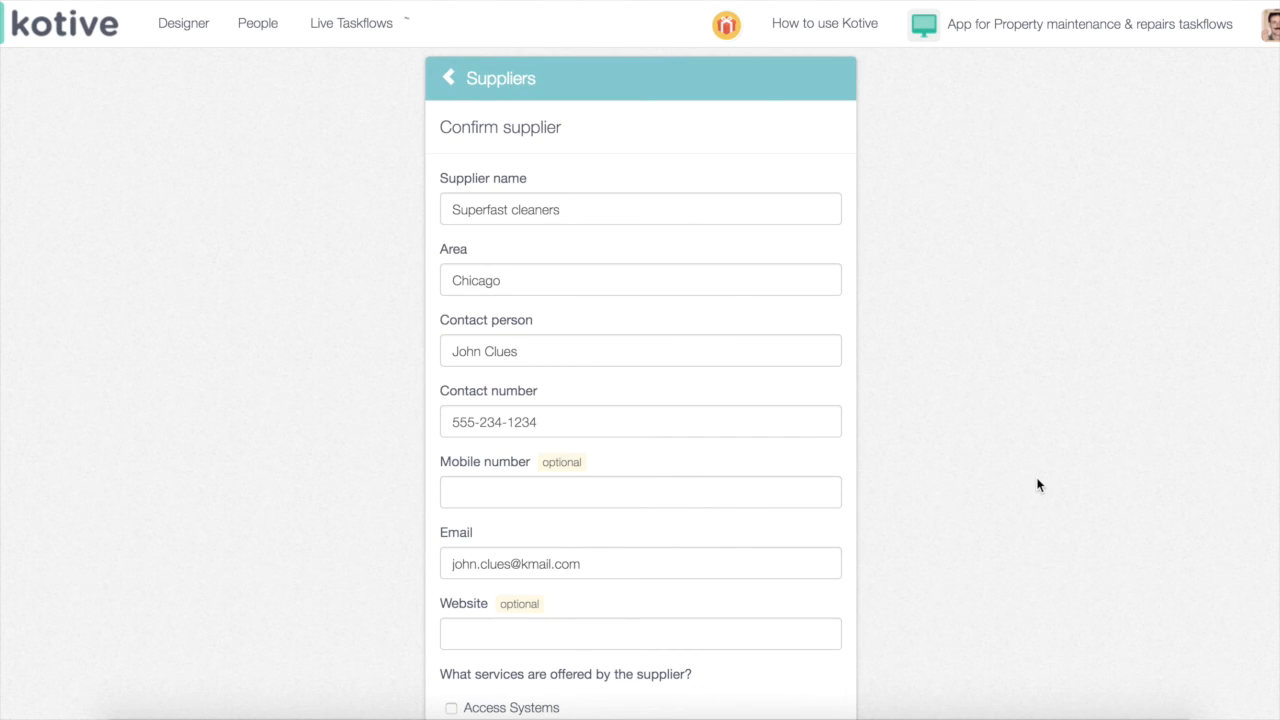
{"action": "scroll", "coordinate": [701, 403], "scroll_direction": "down", "scroll_amount": 2}
{"action": "scroll", "coordinate": [701, 403], "scroll_direction": "down", "scroll_amount": 7}
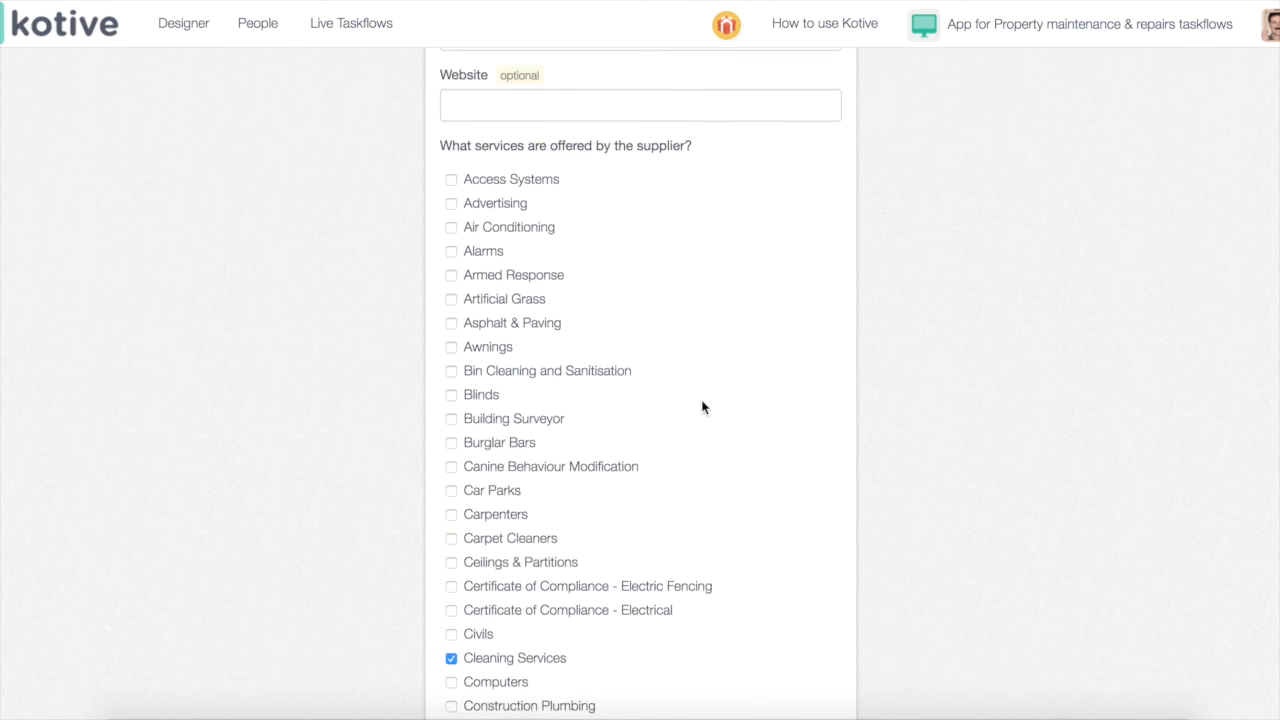
{"action": "scroll", "coordinate": [702, 407], "scroll_direction": "down", "scroll_amount": 6}
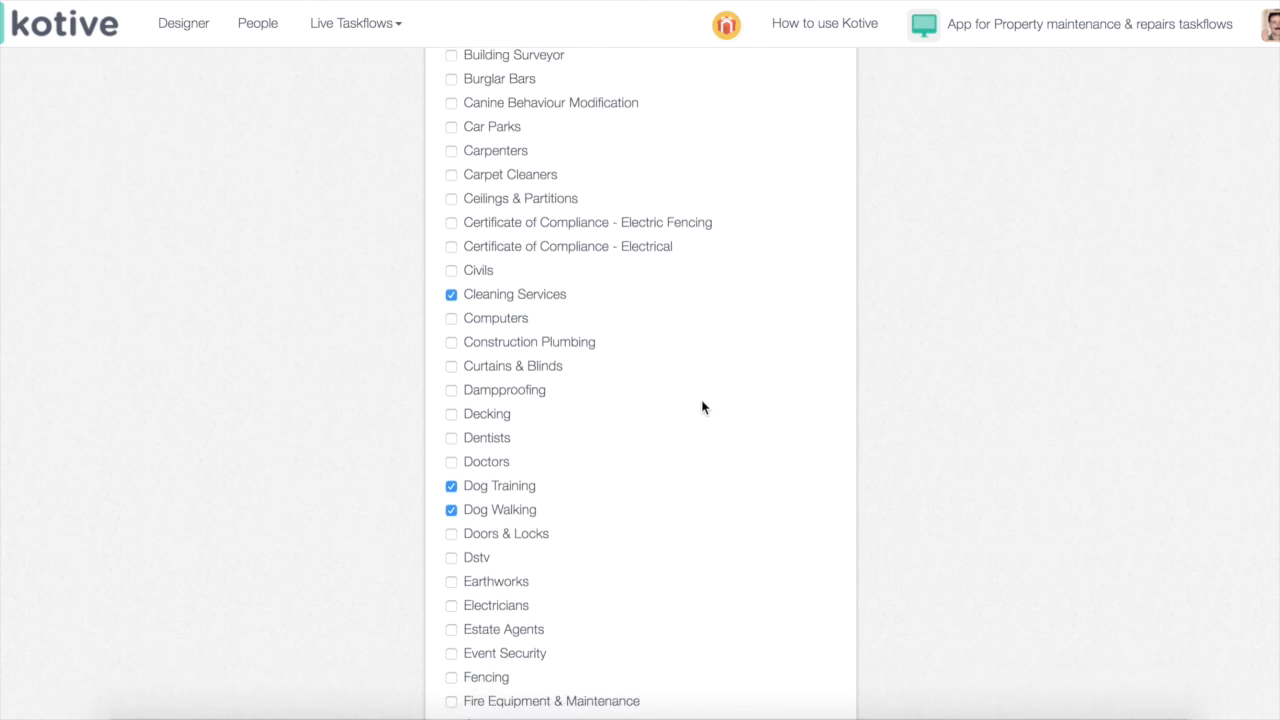
{"action": "scroll", "coordinate": [702, 407], "scroll_direction": "down", "scroll_amount": 14}
{"action": "scroll", "coordinate": [701, 408], "scroll_direction": "down", "scroll_amount": 6}
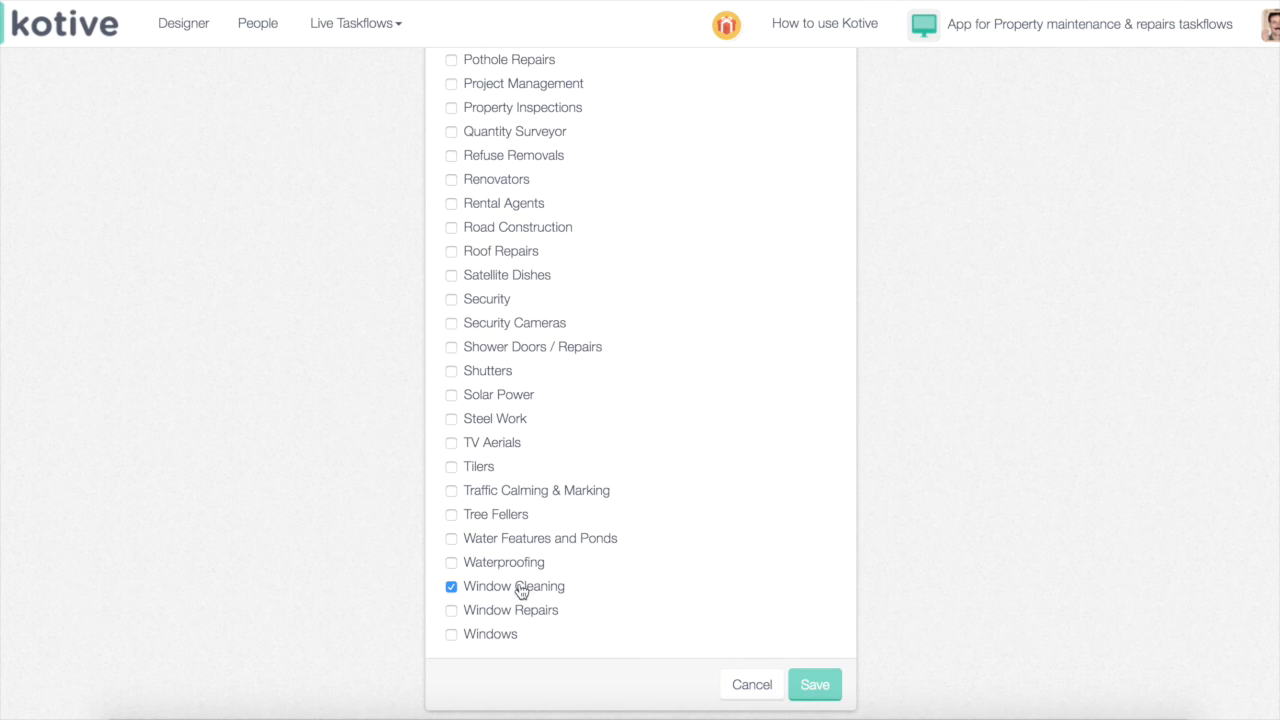
{"action": "left_click", "coordinate": [531, 612]}
{"action": "left_click", "coordinate": [814, 686]}
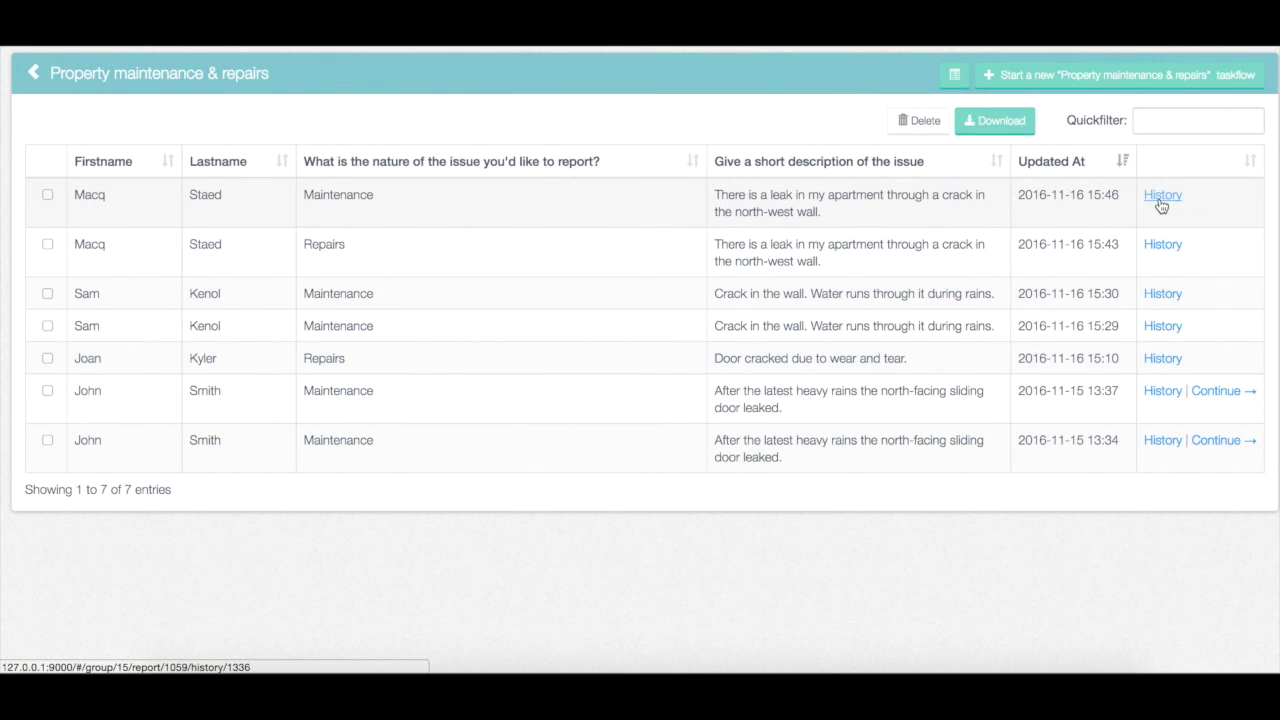
{"action": "left_click", "coordinate": [1161, 196]}
{"action": "scroll", "coordinate": [1278, 308], "scroll_direction": "down", "scroll_amount": 15}
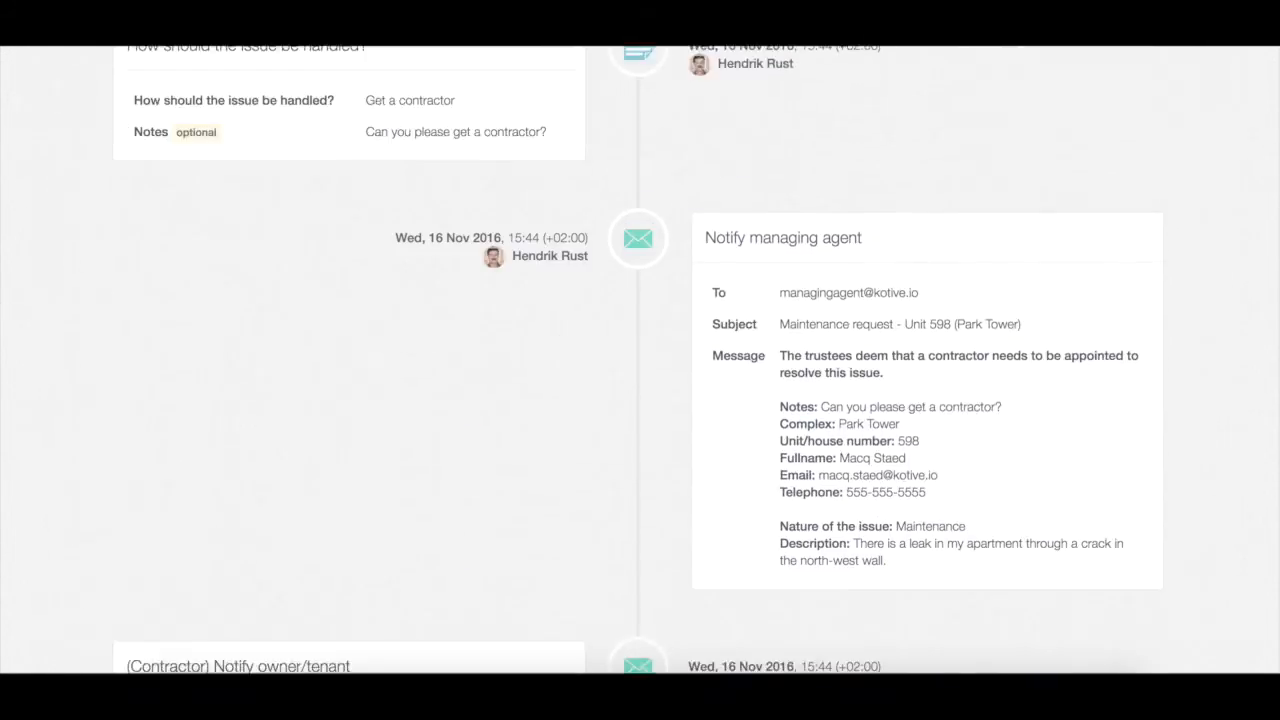
{"action": "scroll", "coordinate": [1278, 308], "scroll_direction": "down", "scroll_amount": 3}
{"action": "scroll", "coordinate": [1274, 326], "scroll_direction": "down", "scroll_amount": 5}
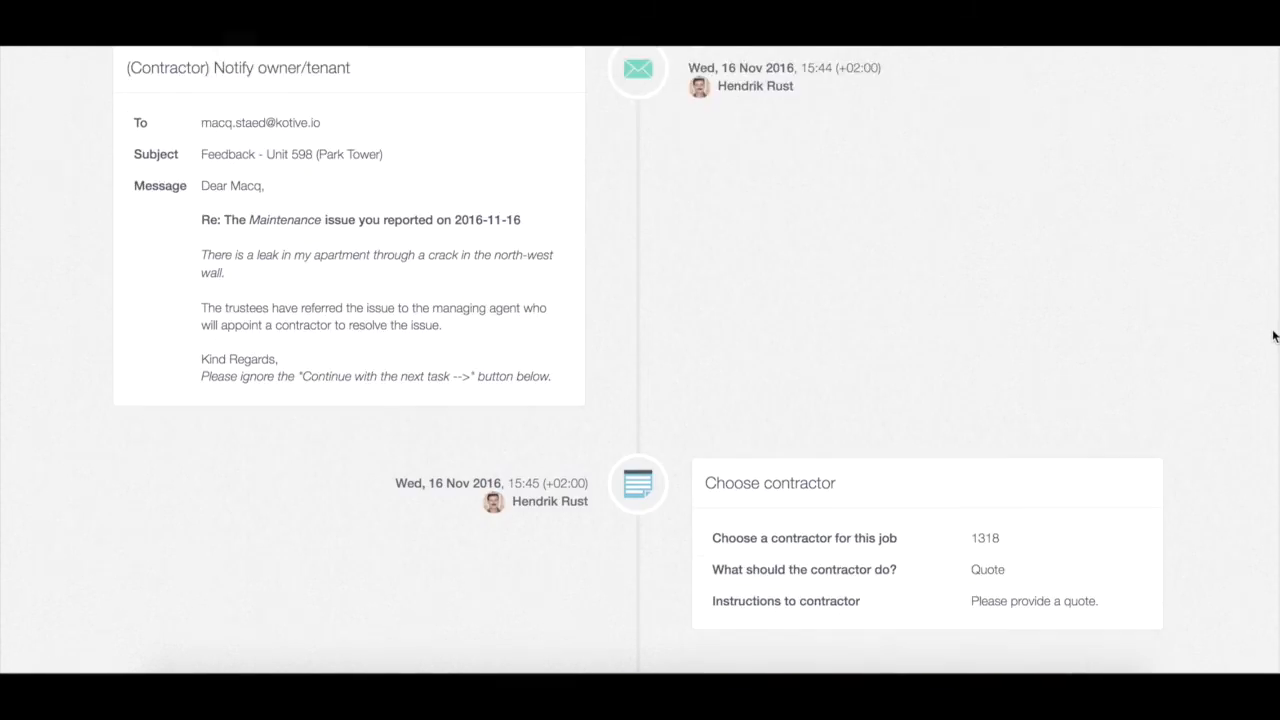
{"action": "scroll", "coordinate": [1264, 391], "scroll_direction": "up", "scroll_amount": 20}
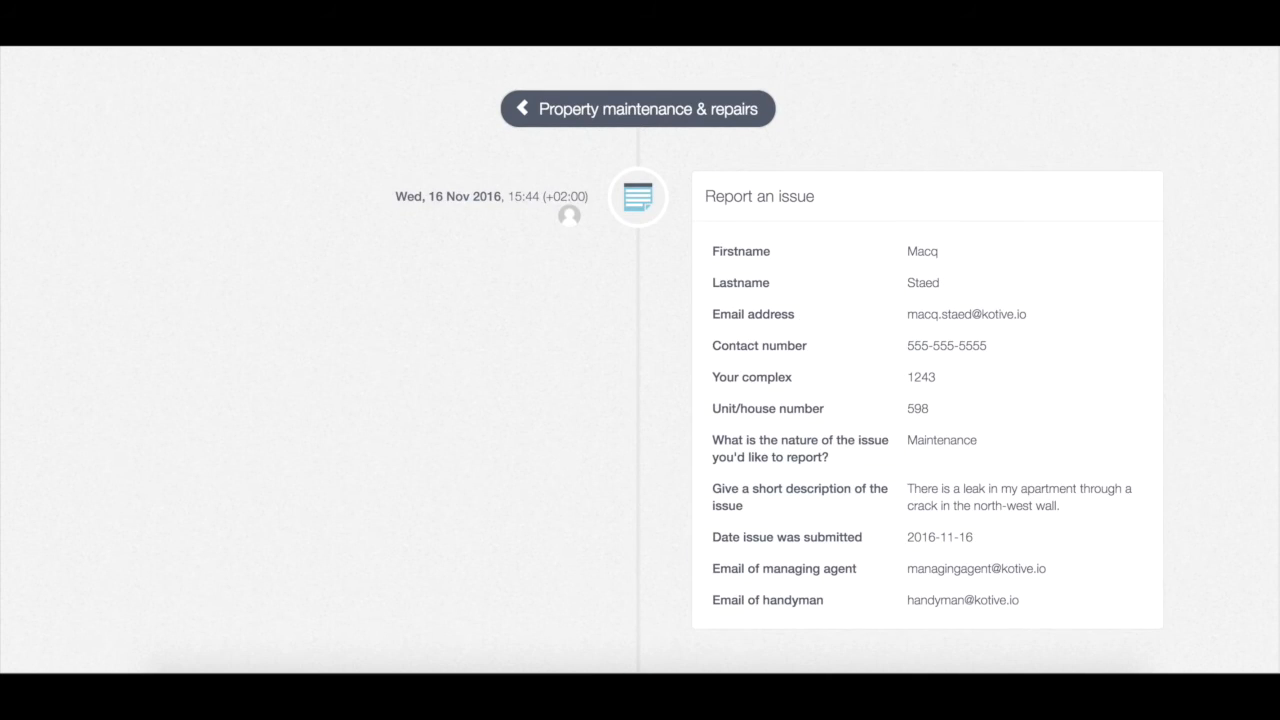
{"action": "left_click", "coordinate": [700, 112]}
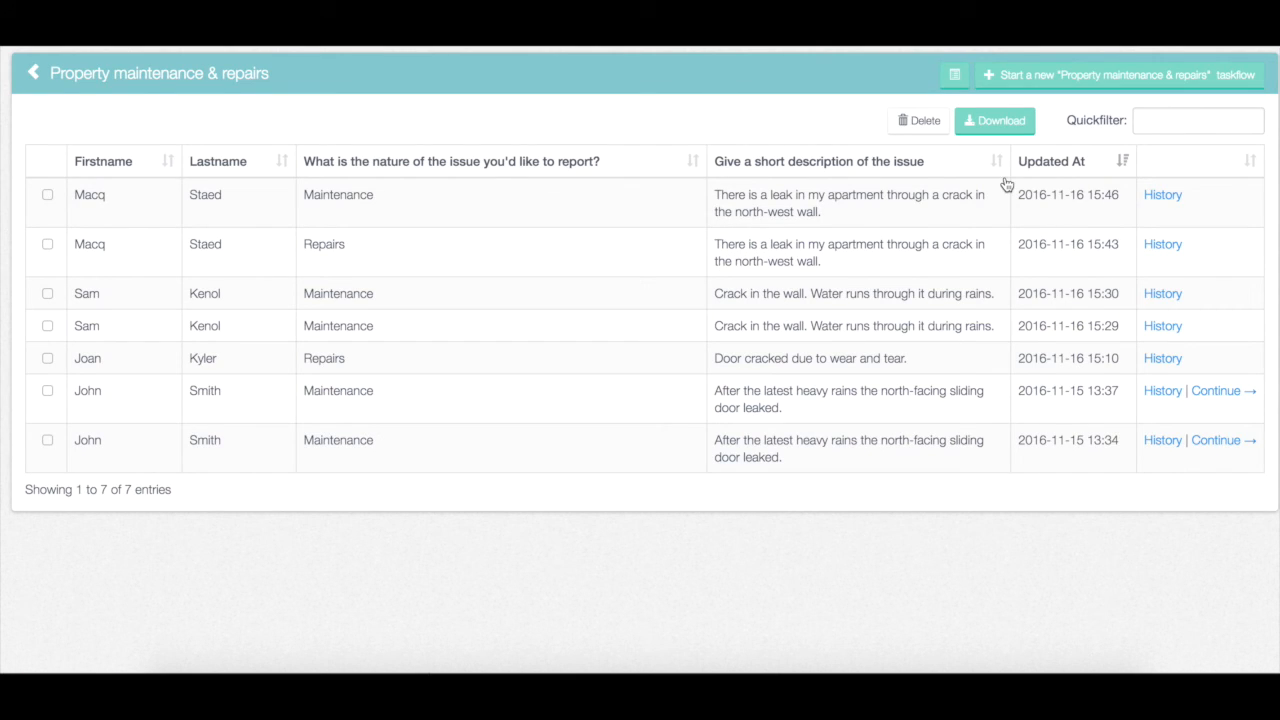
Download the entries as CSV, then pick the 15:30 and 15:10 entries for deletion but cancel
{"action": "left_click", "coordinate": [1008, 125]}
{"action": "left_click", "coordinate": [48, 261]}
{"action": "left_click", "coordinate": [48, 324]}
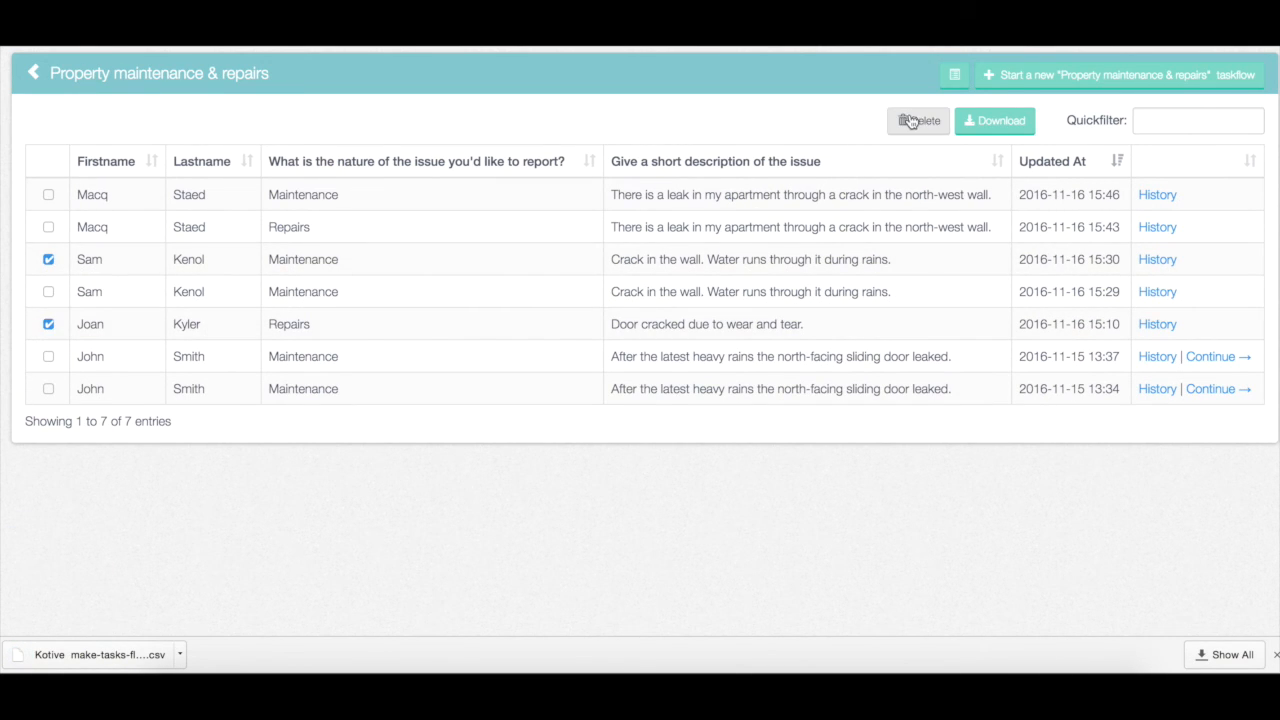
{"action": "left_click", "coordinate": [912, 121]}
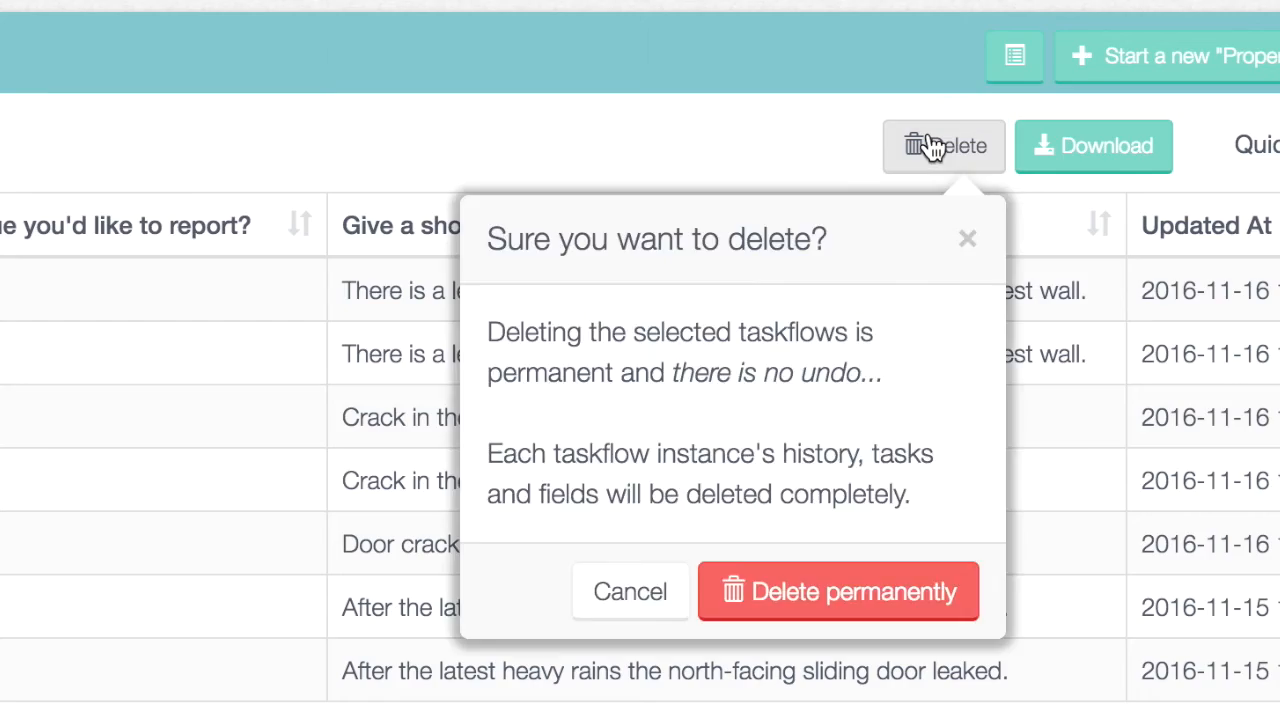
{"action": "left_click", "coordinate": [968, 243]}
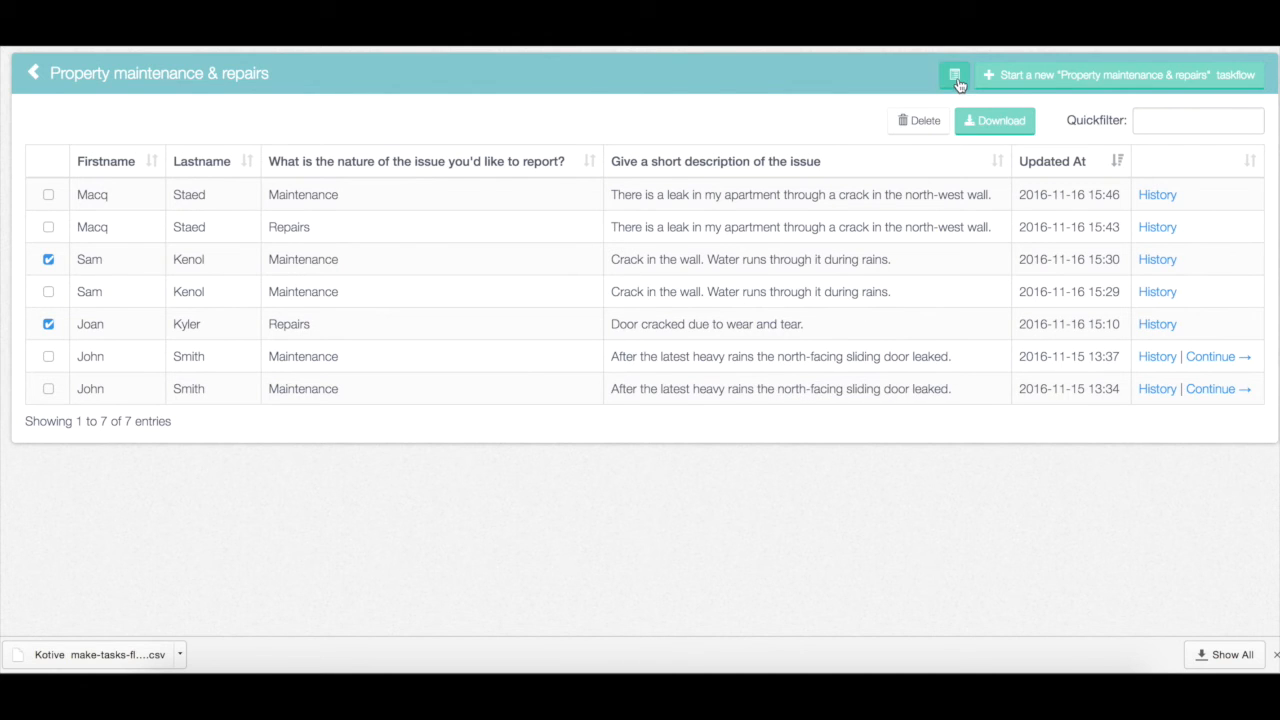
Add the Email address column to the maintenance entries table and refresh the columns
{"action": "left_click", "coordinate": [1015, 55]}
{"action": "left_click", "coordinate": [662, 378]}
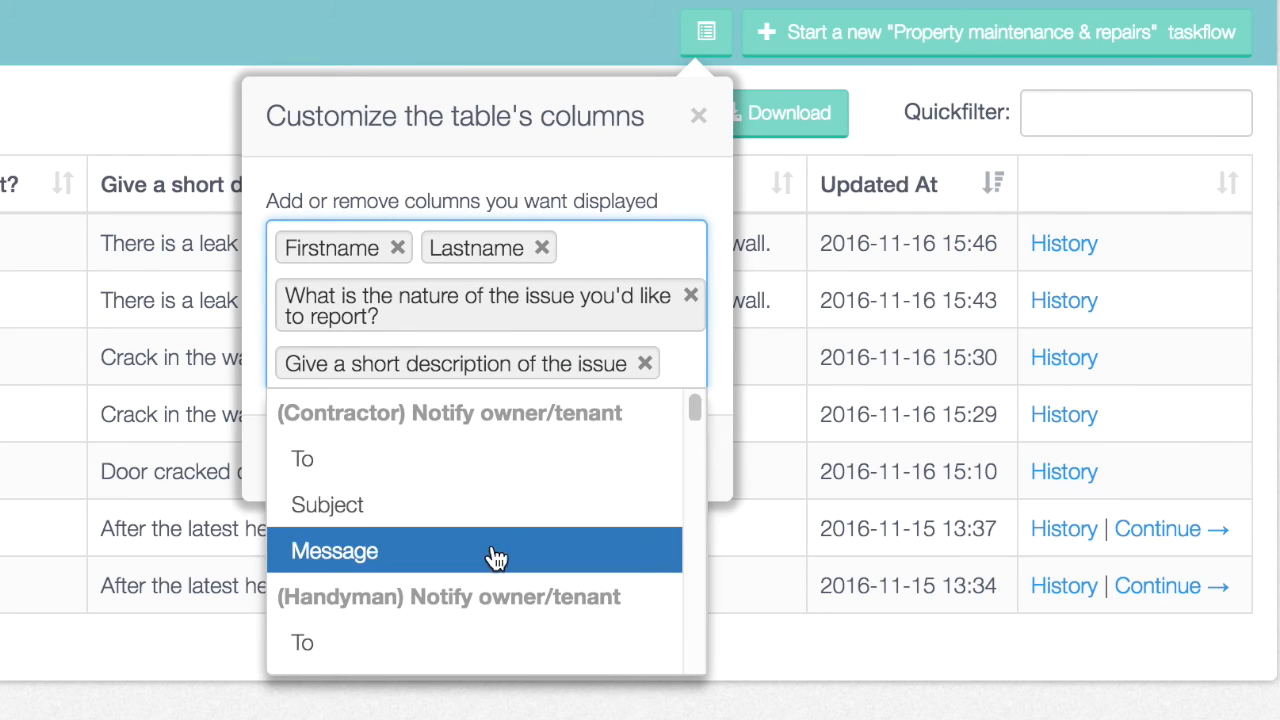
{"action": "scroll", "coordinate": [495, 557], "scroll_direction": "down", "scroll_amount": 2}
{"action": "left_click", "coordinate": [409, 548]}
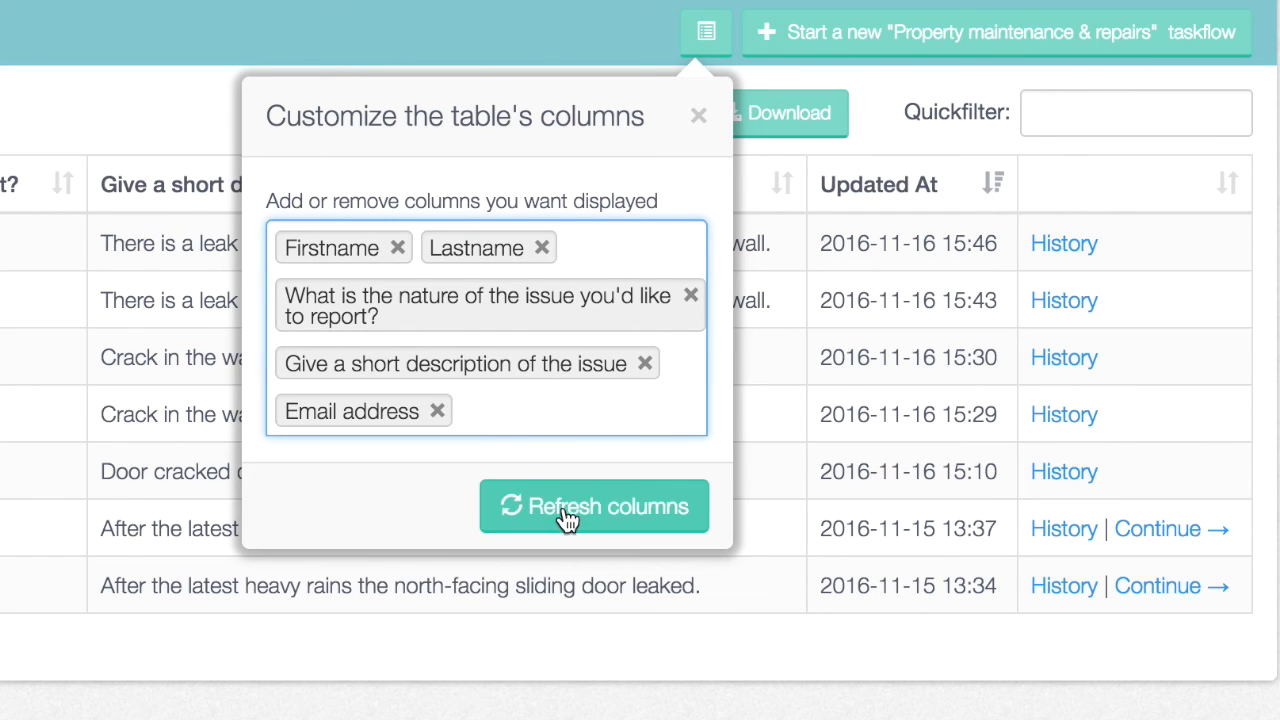
{"action": "left_click", "coordinate": [563, 508]}
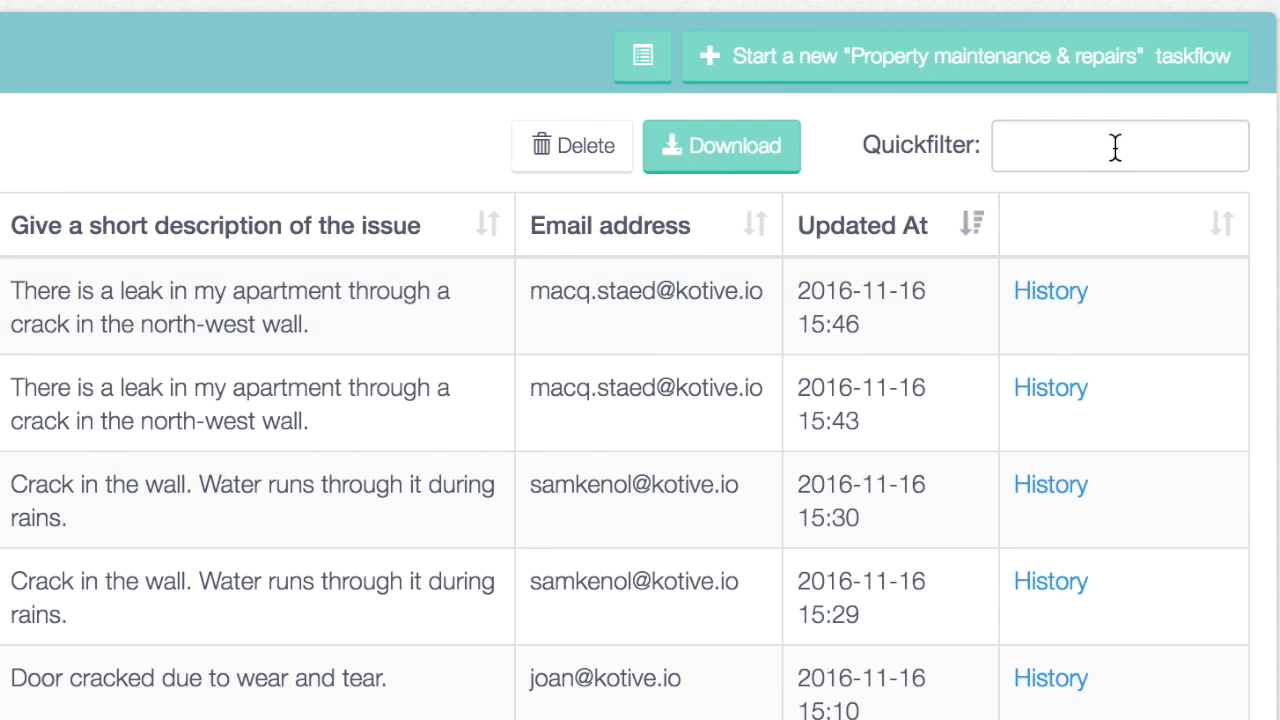
Test the Quickfilter with 'sam' and 'main keno', clear it, then retry the failed Create PDF task
{"action": "left_click", "coordinate": [1195, 122]}
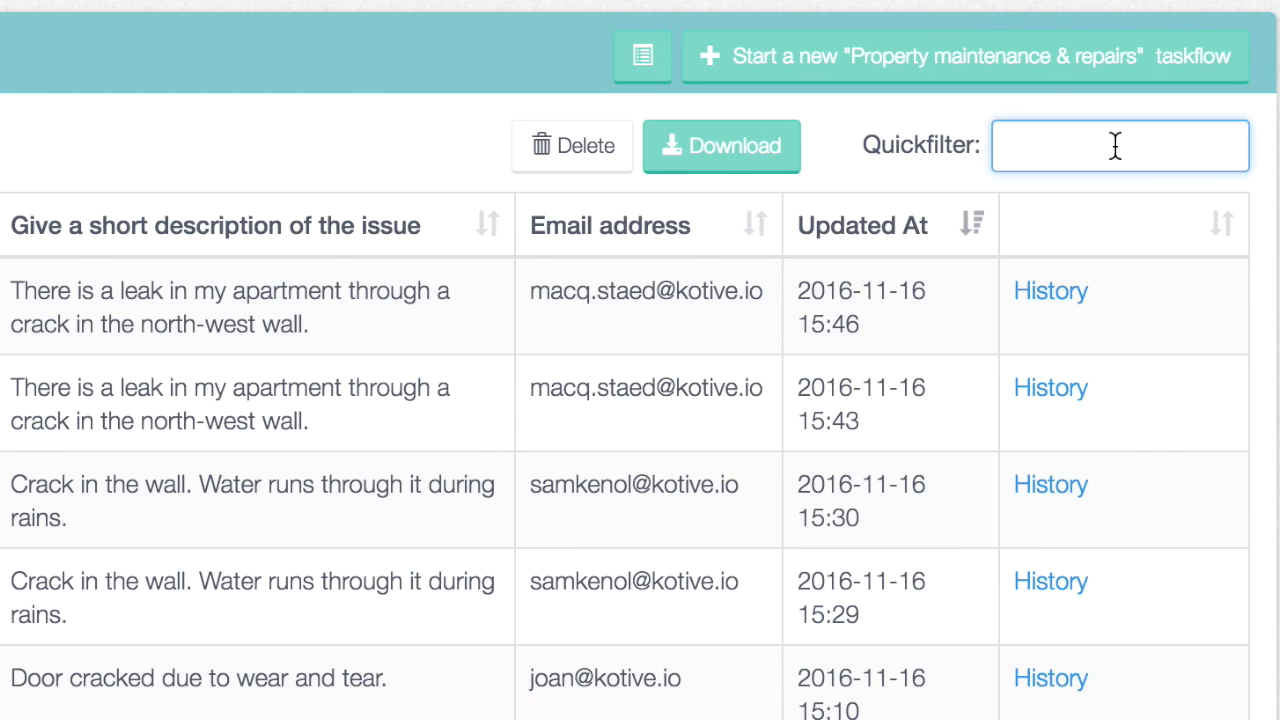
{"action": "type", "text": "sam"}
{"action": "double_click", "coordinate": [1131, 147]}
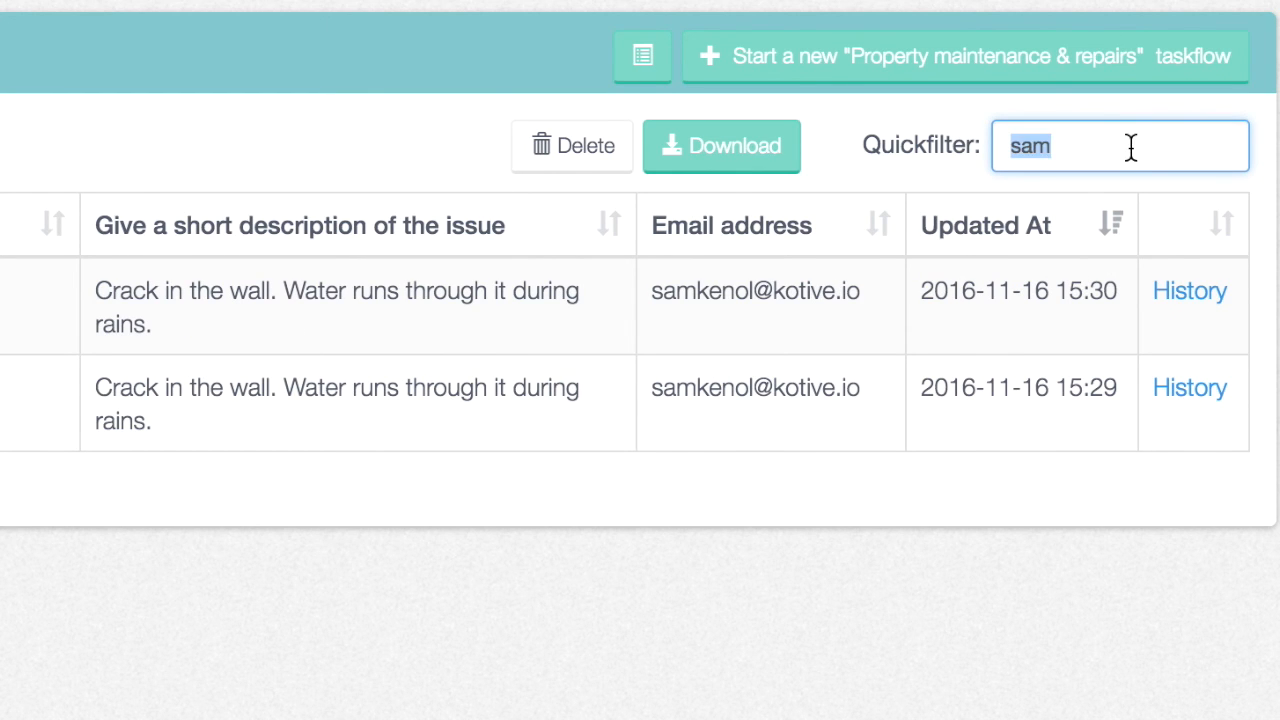
{"action": "key", "text": "BackSpace"}
{"action": "type", "text": "main"}
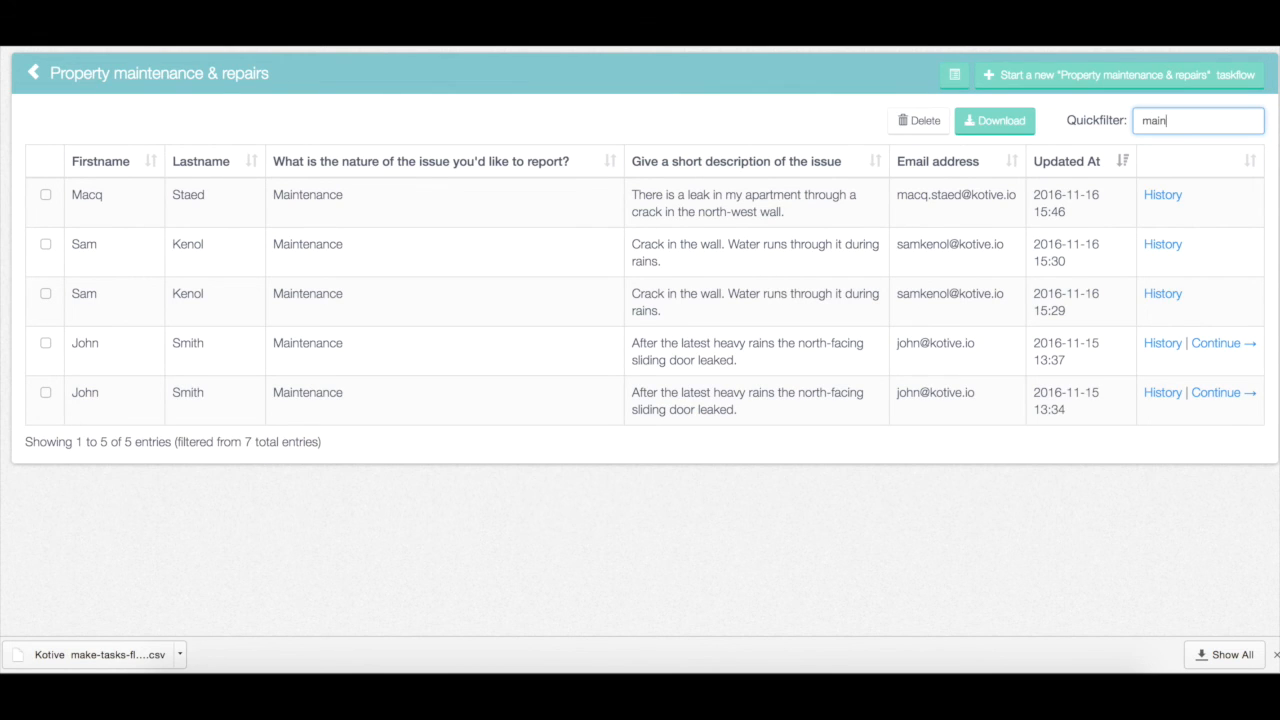
{"action": "type", "text": " keno"}
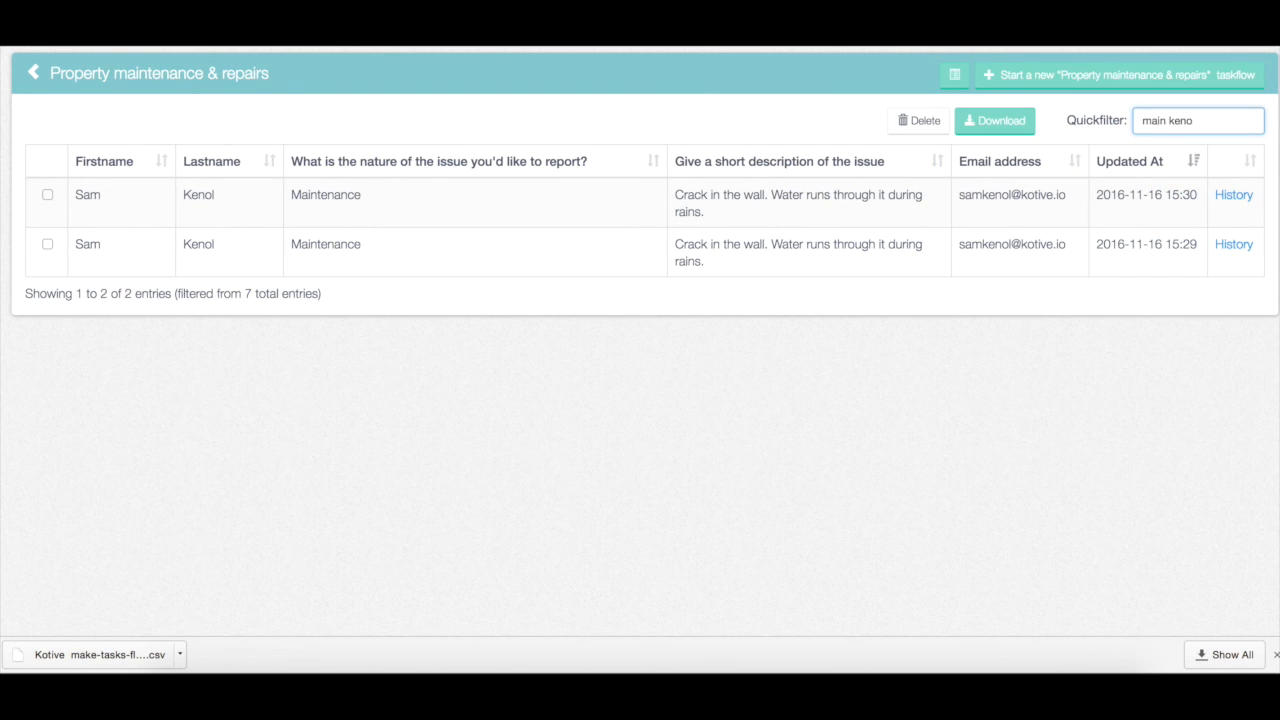
{"action": "key", "text": "super+a"}
{"action": "key", "text": "BackSpace"}
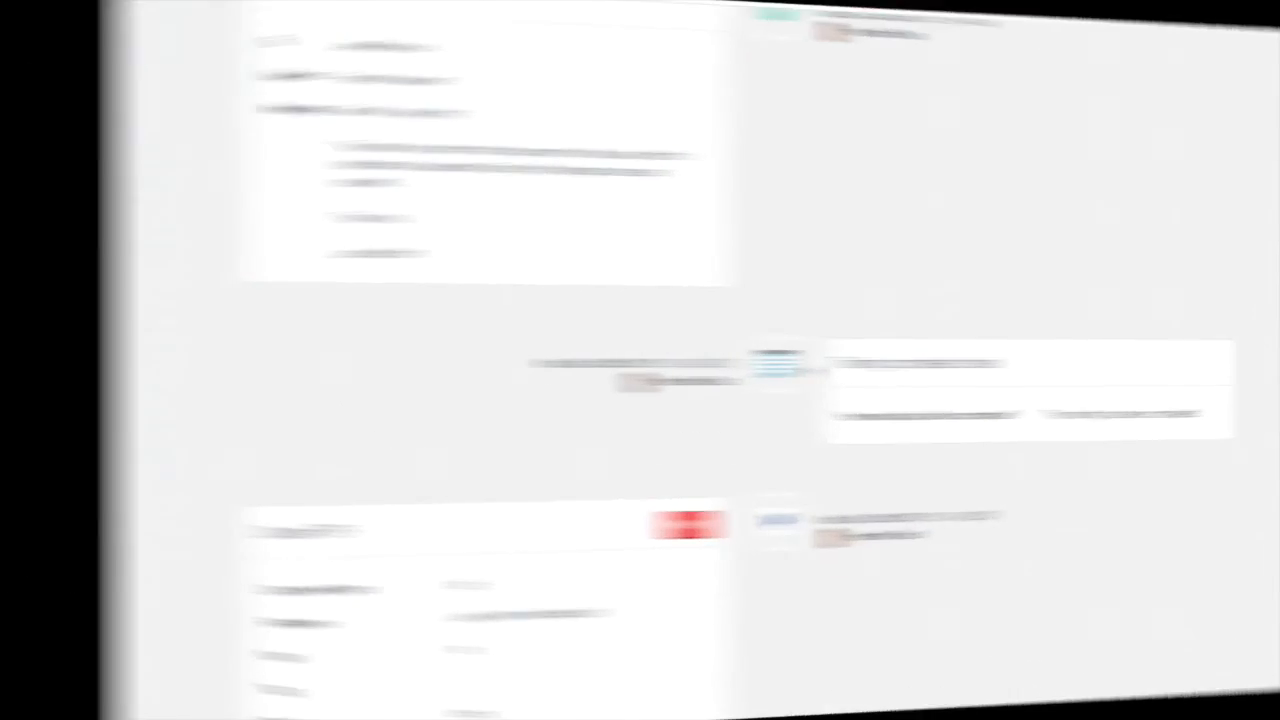
{"action": "scroll", "coordinate": [669, 369], "scroll_direction": "down", "scroll_amount": 5}
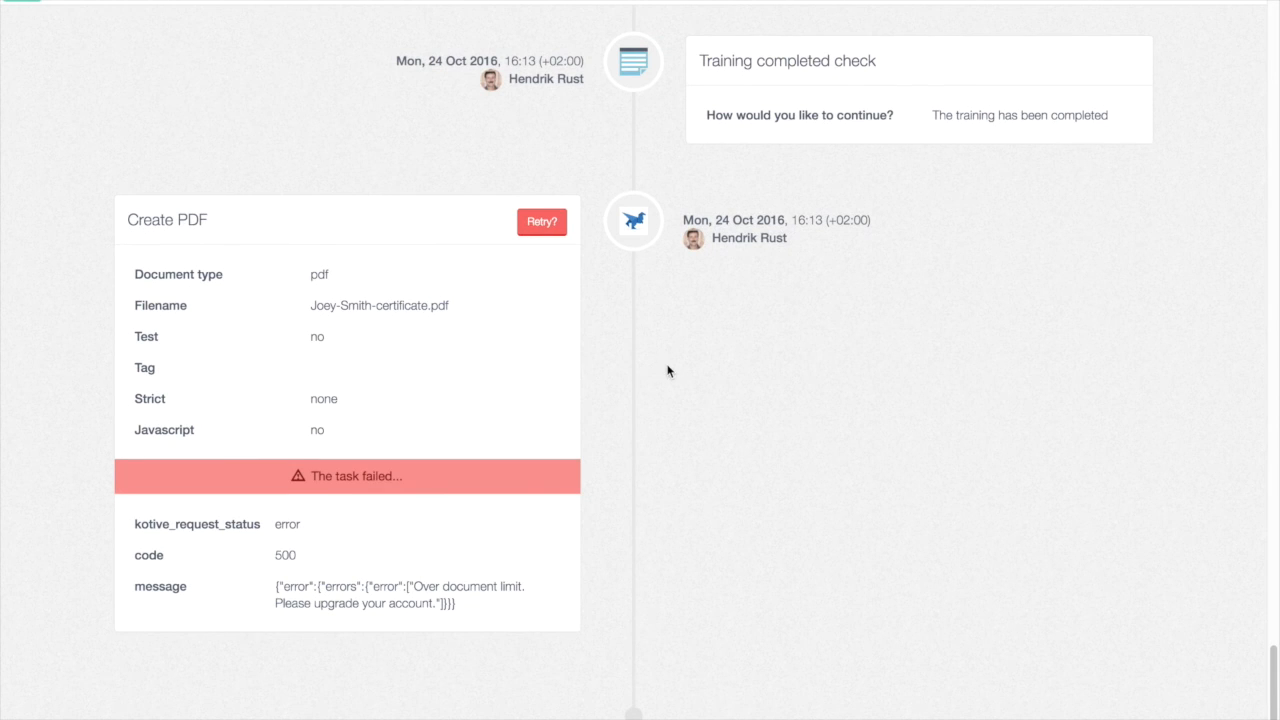
{"action": "left_click", "coordinate": [548, 222]}
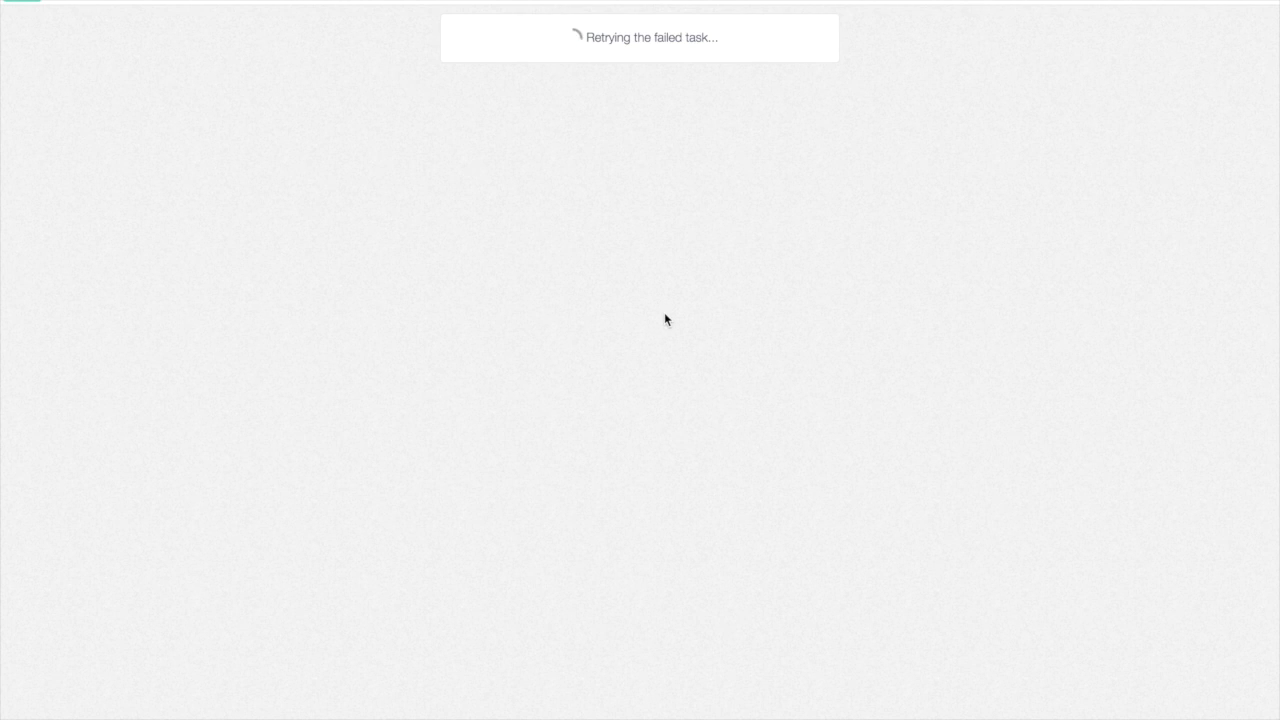